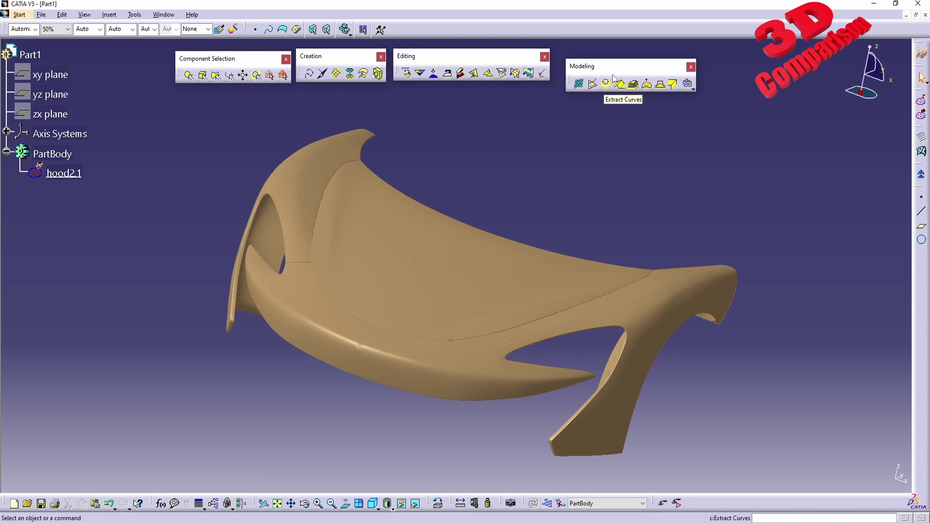
Consult the context help for the Extract Curves tool
key("shift+F1")
left_click(609, 83)
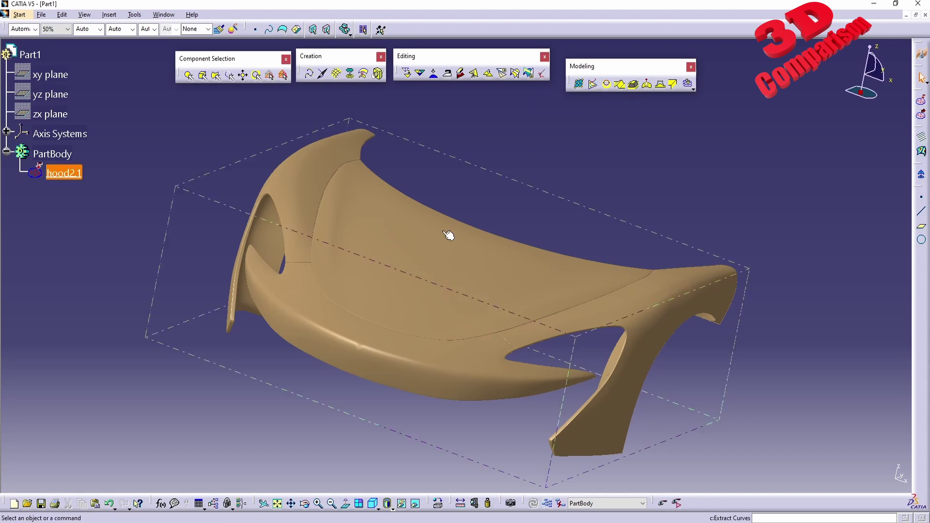
middle_click_drag(444, 235, 448, 281)
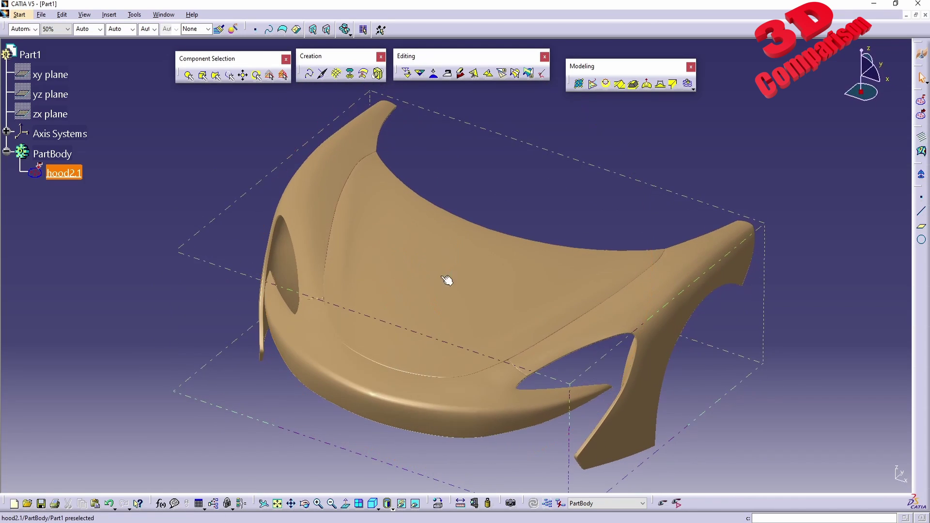
Extract the boundary of the polygonal hole in the middle of the hood panel as a curve with Extract Curves
left_click(607, 84)
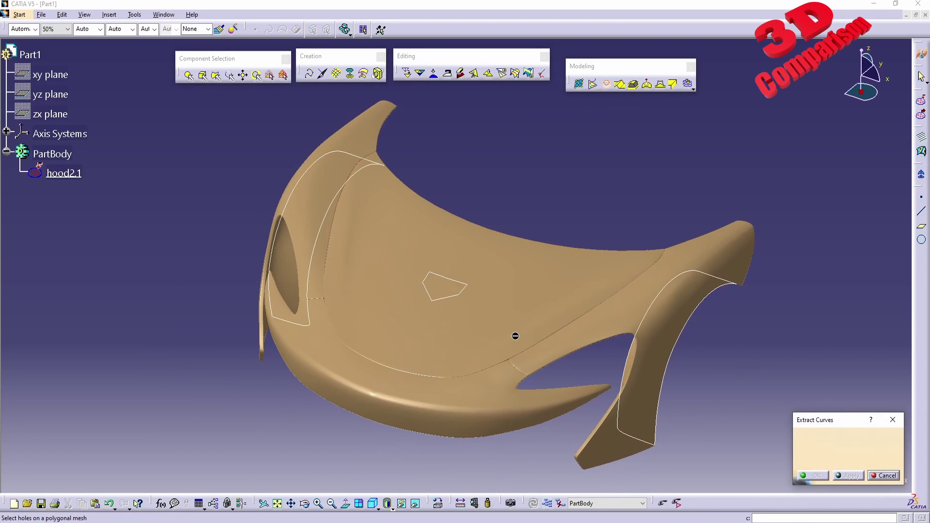
middle_click_drag(513, 332, 550, 304)
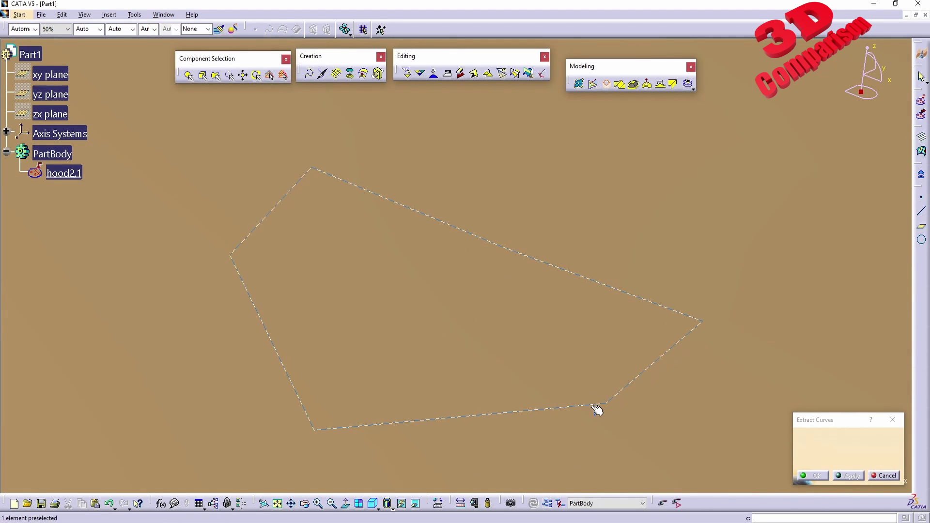
mouse_move(460, 374)
middle_mouse_down()
mouse_move(449, 307)
mouse_move(349, 421)
mouse_move(463, 295)
mouse_move(427, 255)
mouse_move(384, 260)
mouse_move(378, 284)
mouse_move(439, 355)
mouse_move(471, 374)
middle_mouse_up()
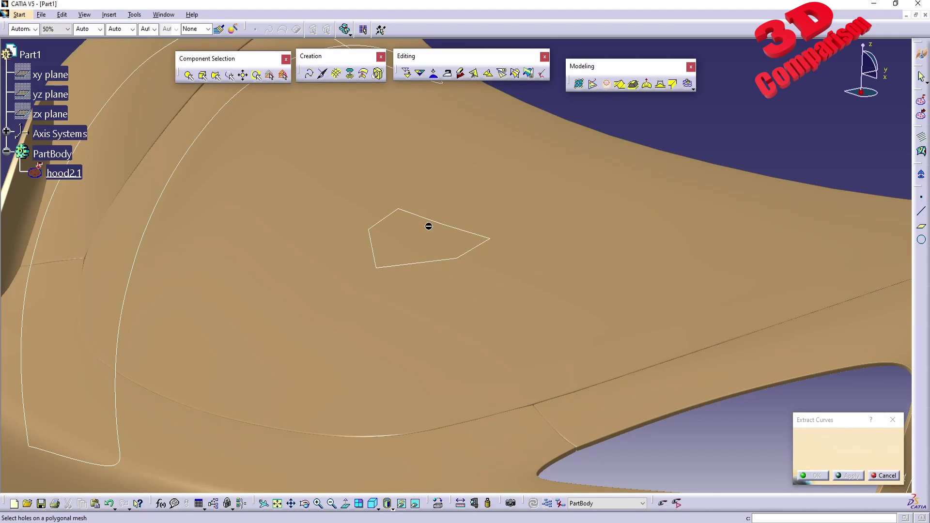
middle_click_drag(429, 223, 480, 260)
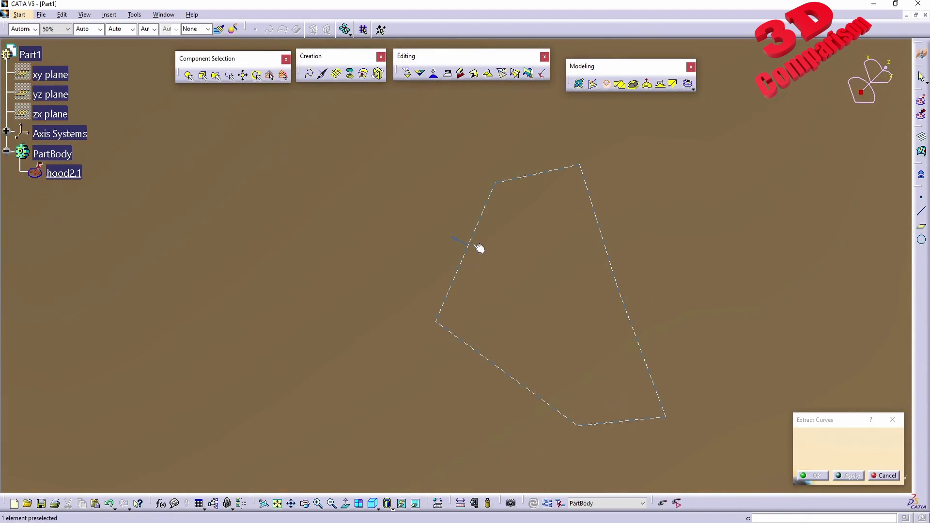
middle_click_drag(420, 203, 566, 451)
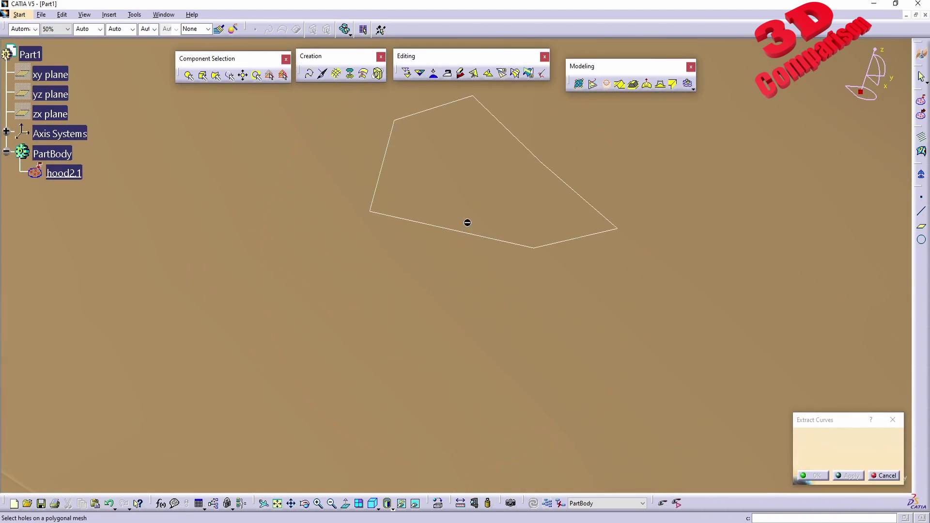
left_click(482, 237)
middle_click_drag(450, 233, 463, 344)
left_click(857, 478)
left_click(820, 477)
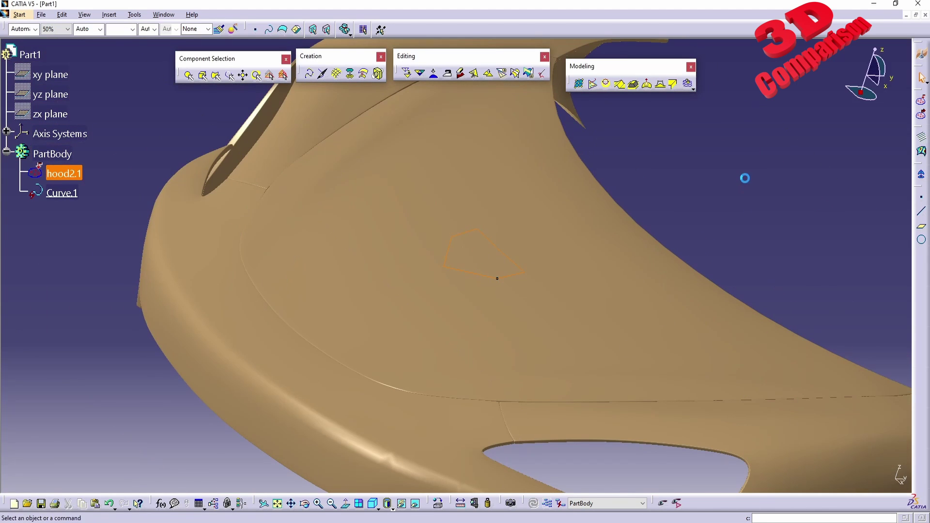
Hide the curve extracted from the hood's hole
middle_click_drag(504, 308, 521, 279)
left_click(49, 193)
right_click(55, 195)
left_click(79, 214)
Brush-select a patch of mesh triangles near the hood panel's front edge with a 5 mm radius and delete it
middle_click_drag(621, 192, 471, 288)
left_click(191, 77)
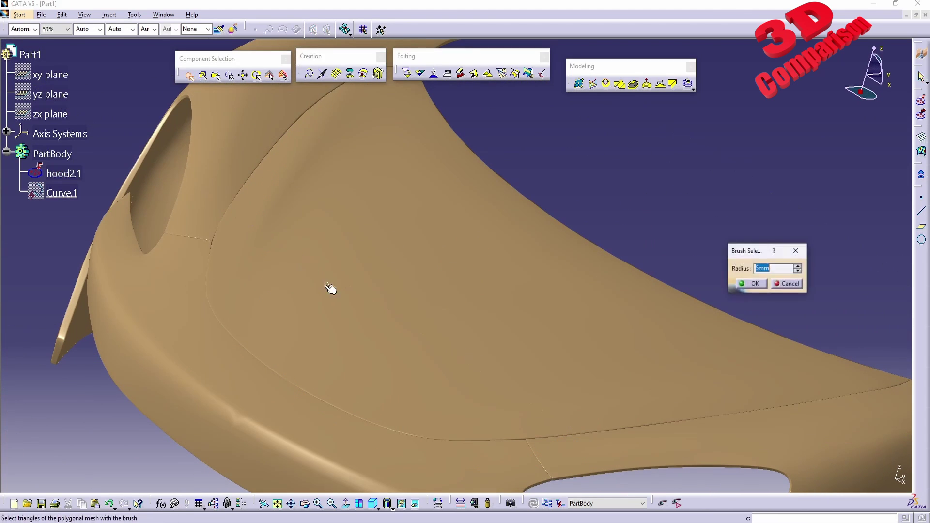
left_click_drag(300, 343, 368, 381)
left_click_drag(298, 344, 299, 355)
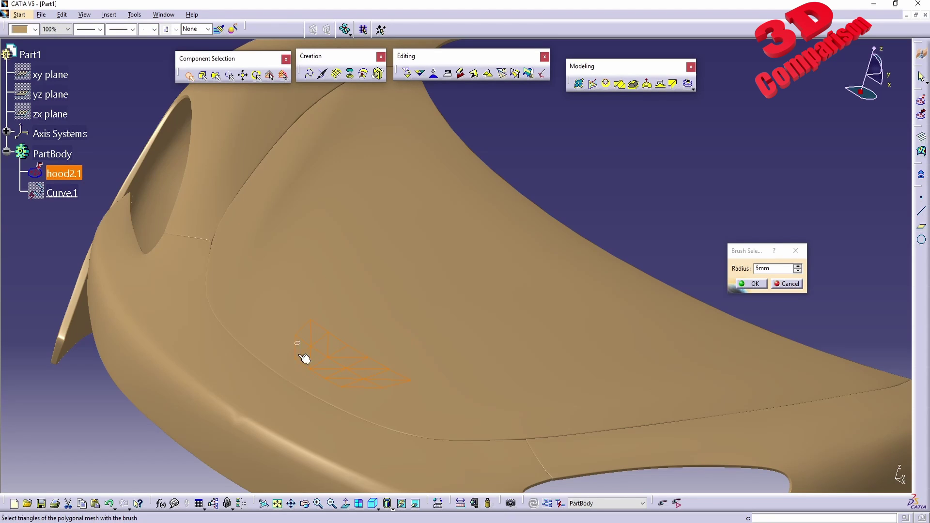
left_click(754, 284)
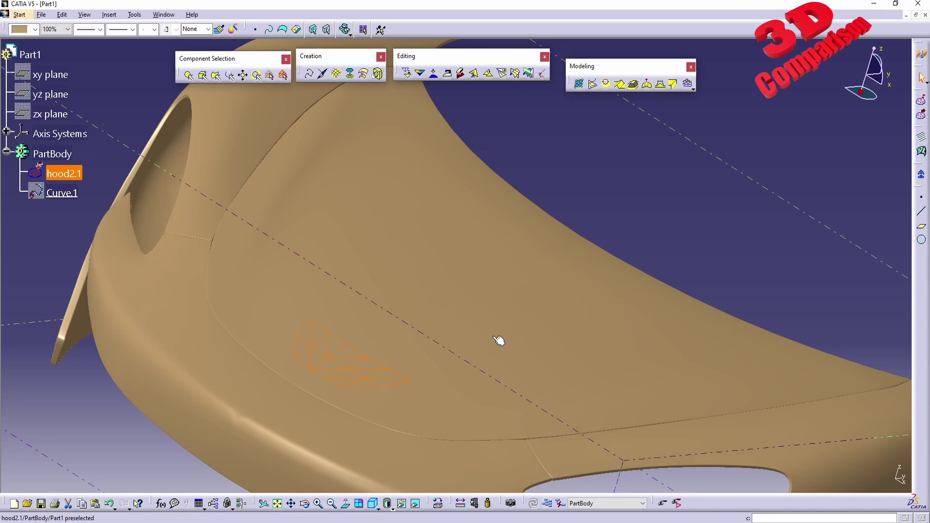
key("Escape")
Examine the mesh around the removed triangles in wireframe display and restore the shaded display
middle_click_drag(358, 383, 425, 220)
middle_click_drag(381, 304, 501, 334)
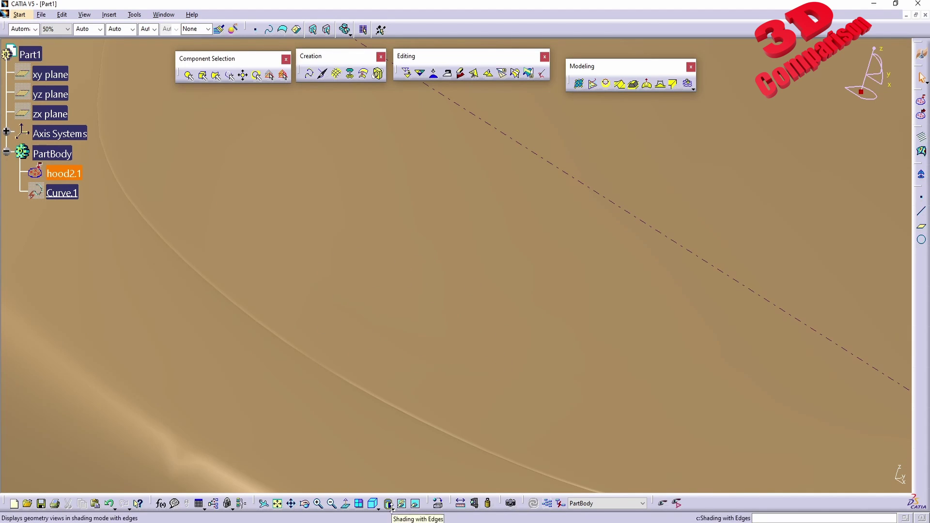
left_click(392, 509)
left_click(402, 503)
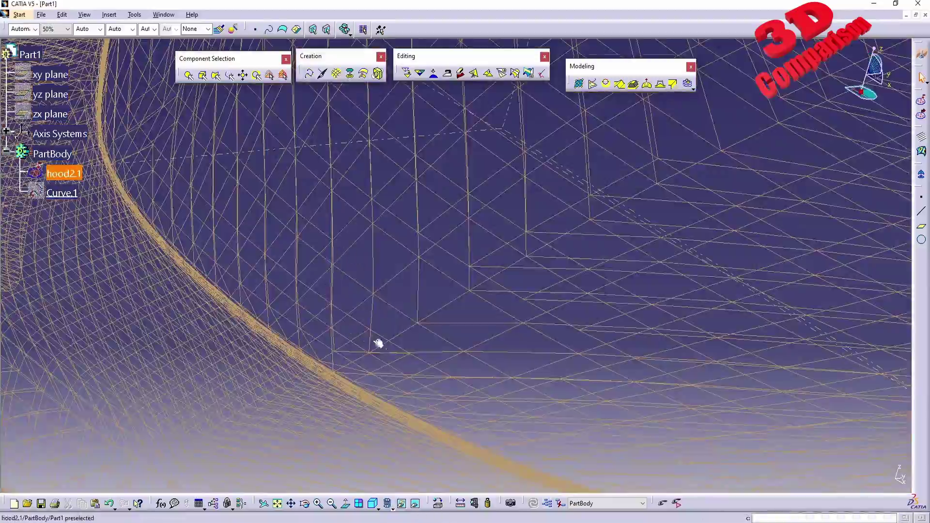
middle_click_drag(383, 344, 529, 194)
middle_click_drag(411, 232, 331, 262)
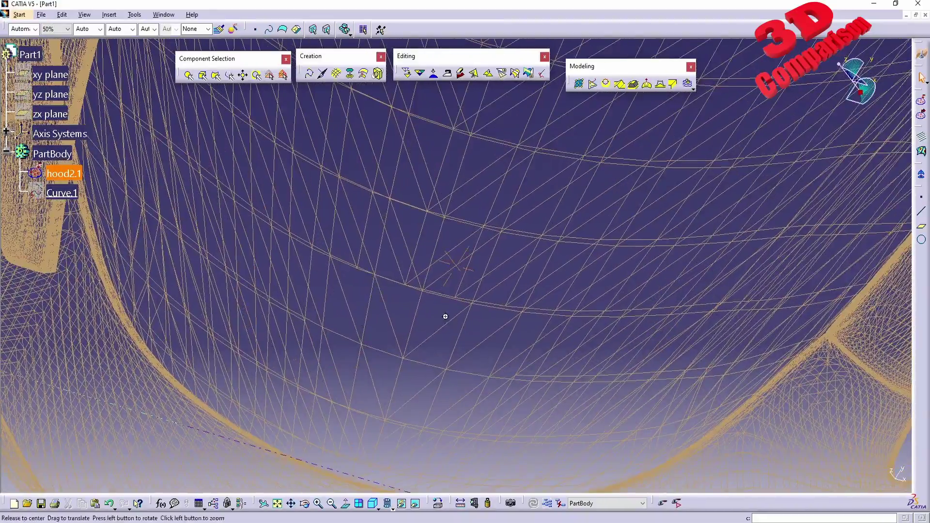
middle_click_drag(444, 315, 421, 444)
left_click(389, 506)
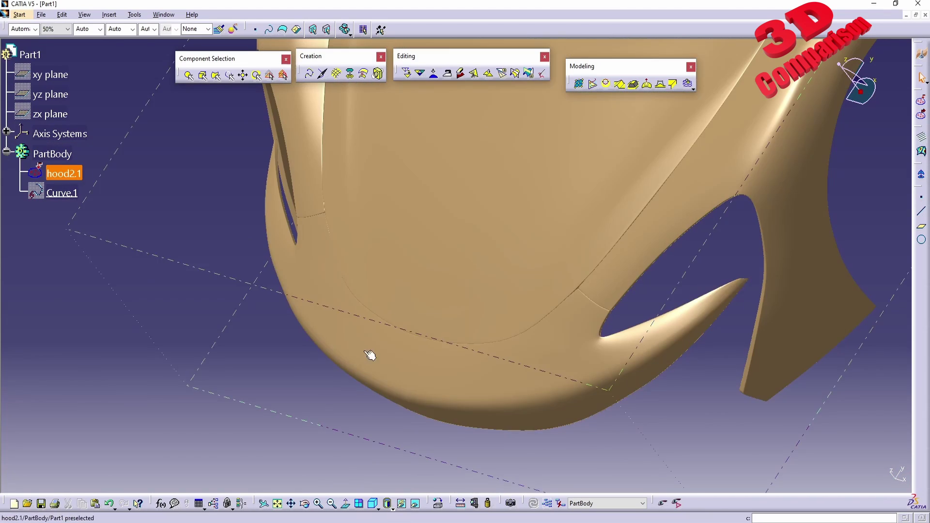
Preview the hole boundaries on the hood mesh with Extract Curves and cancel without extracting a curve
mouse_move(370, 354)
middle_mouse_down()
mouse_move(353, 295)
mouse_move(399, 198)
mouse_move(453, 316)
middle_mouse_up()
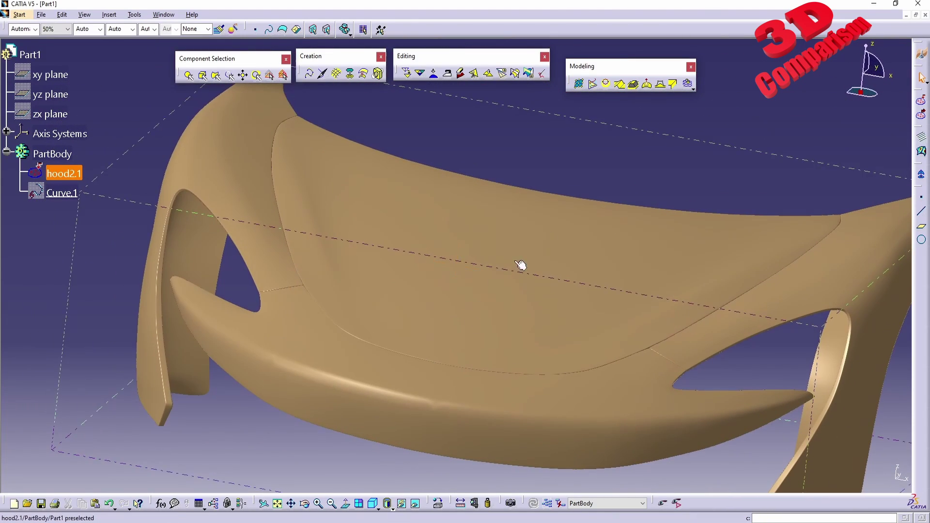
left_click(607, 85)
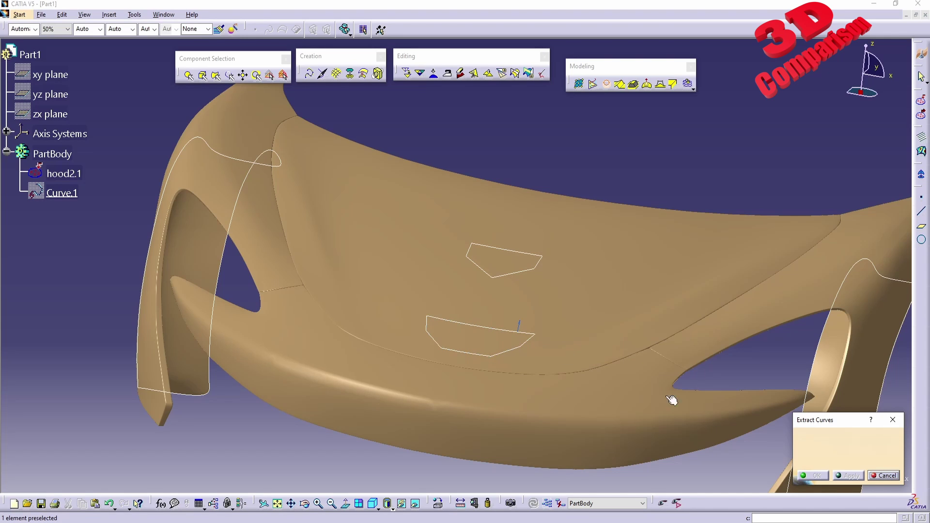
left_click(880, 476)
Brush-select mesh triangles near the hood panel's rear corner with a 5 mm radius and remove them
middle_click_drag(546, 280, 463, 305)
left_click(189, 76)
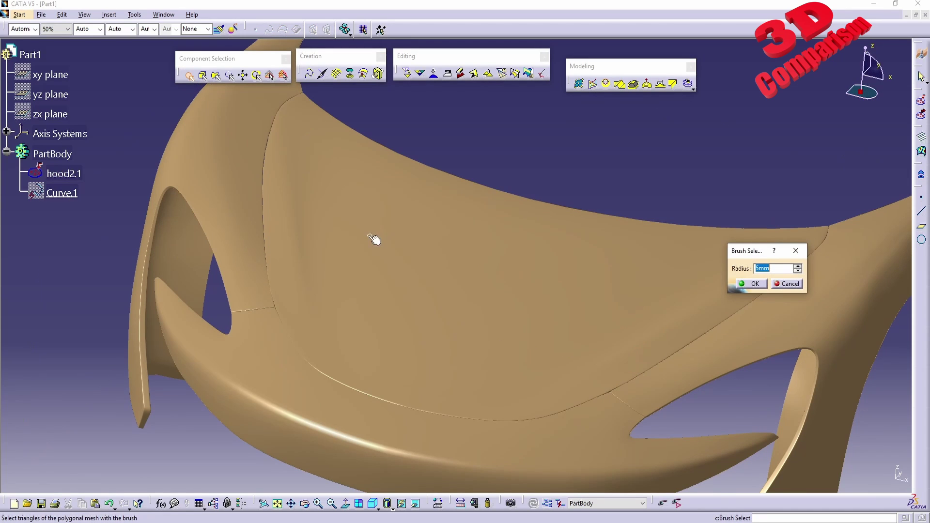
left_click_drag(310, 159, 359, 212)
left_click_drag(341, 173, 326, 204)
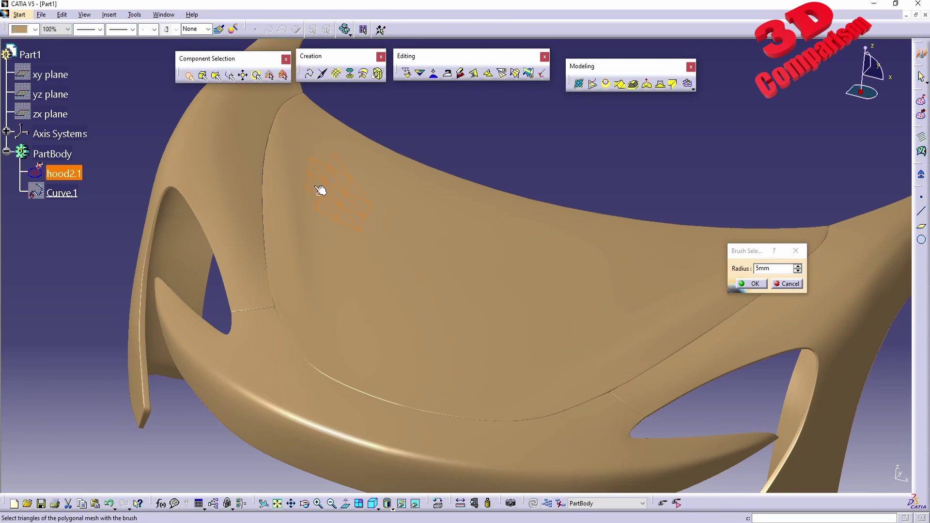
left_click_drag(331, 167, 330, 167)
left_click(756, 287)
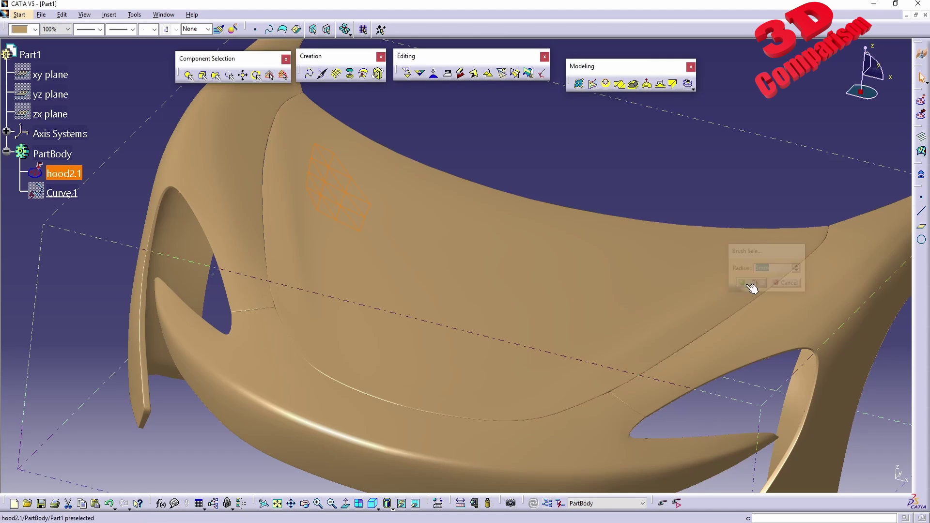
mouse_move(378, 168)
middle_mouse_down()
mouse_move(467, 252)
mouse_move(407, 244)
middle_mouse_up()
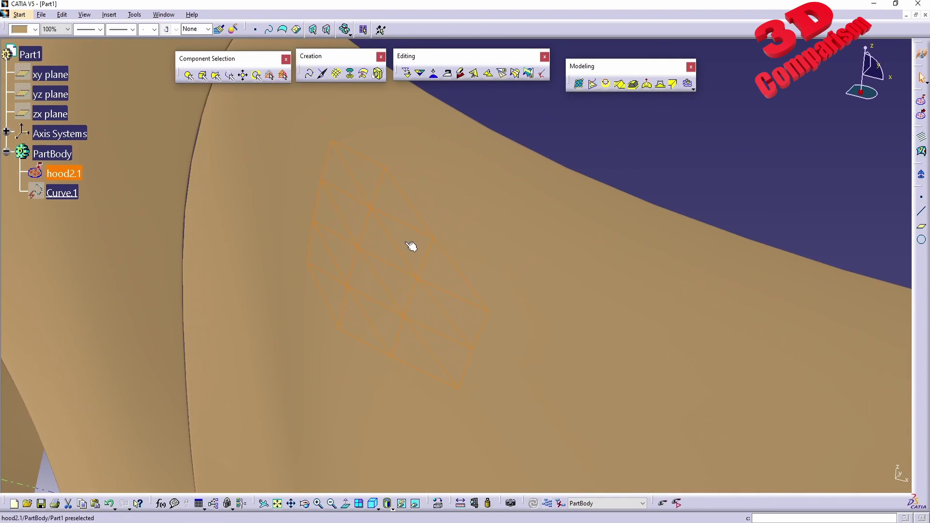
left_click(461, 74)
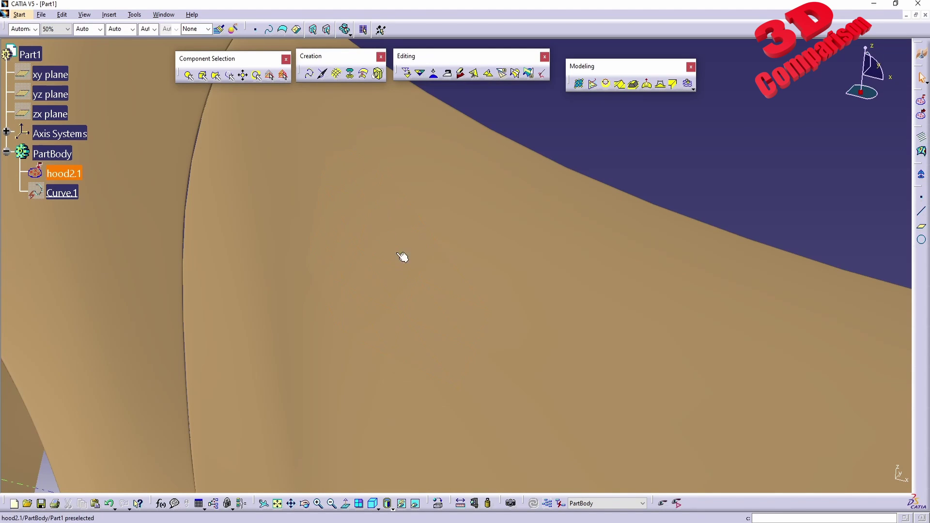
Change the hood mesh's graphic color to dark grey
middle_click_drag(408, 261, 518, 242)
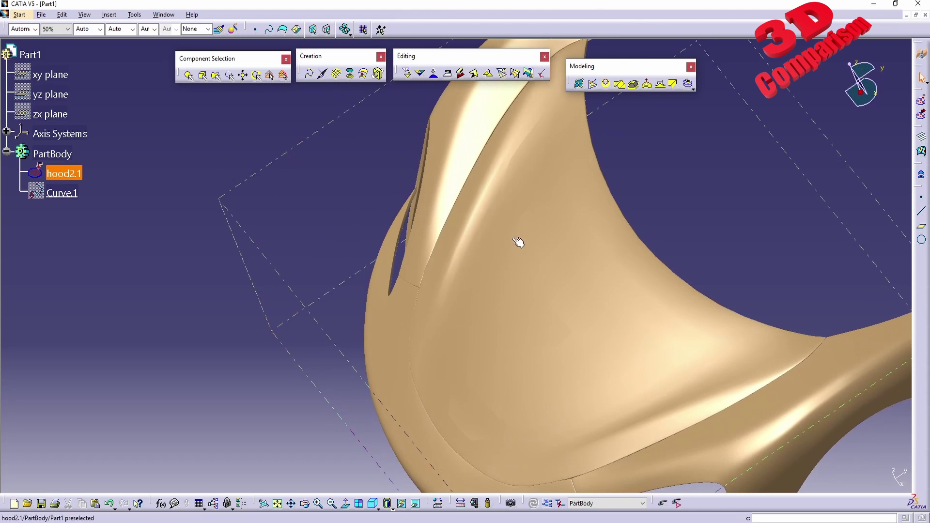
left_click(467, 221)
left_click(35, 29)
left_click(24, 91)
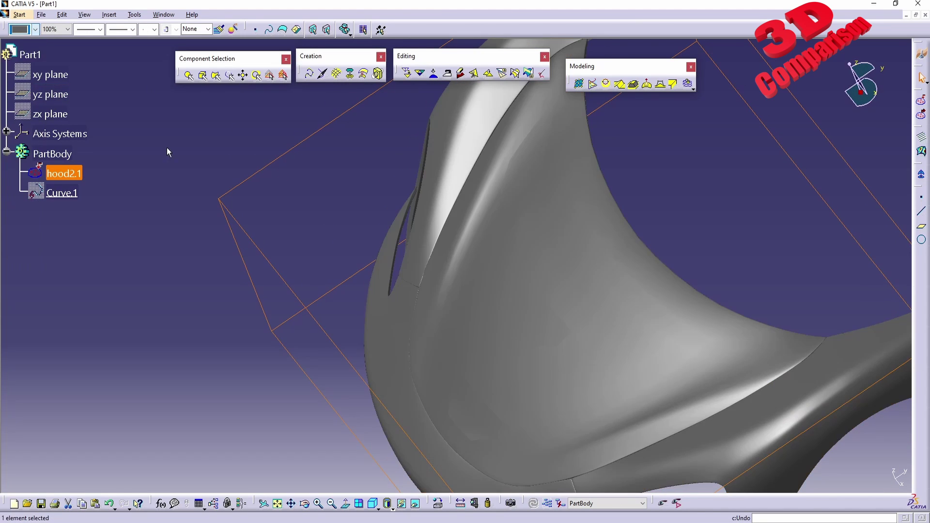
left_click(193, 162)
Brush-select the inner-skin triangles behind the rear-corner opening with a 5 mm radius and delete them to open a through hole
middle_click_drag(463, 277, 502, 212)
left_click(189, 76)
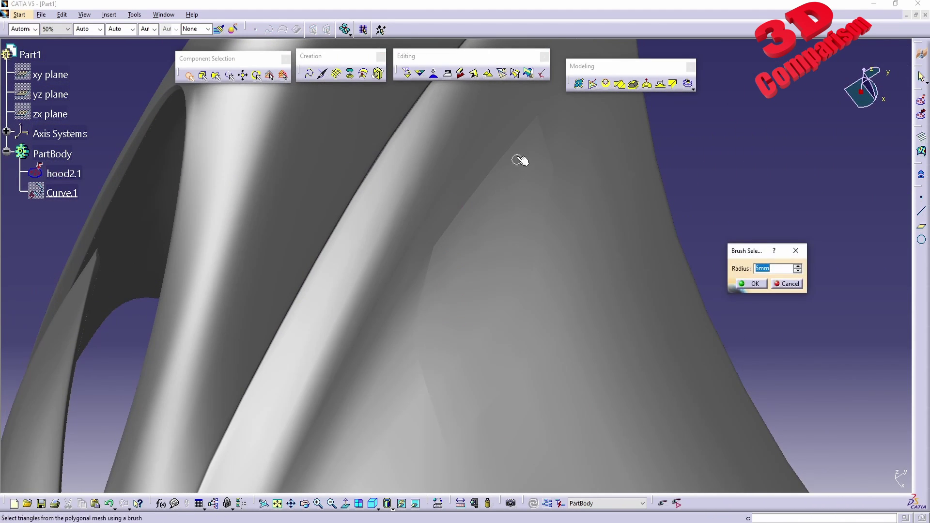
mouse_move(522, 161)
left_mouse_down()
mouse_move(533, 177)
mouse_move(517, 241)
mouse_move(459, 289)
mouse_move(451, 401)
mouse_move(507, 349)
mouse_move(529, 262)
mouse_move(526, 283)
mouse_move(478, 349)
mouse_move(443, 276)
mouse_move(457, 251)
left_mouse_up()
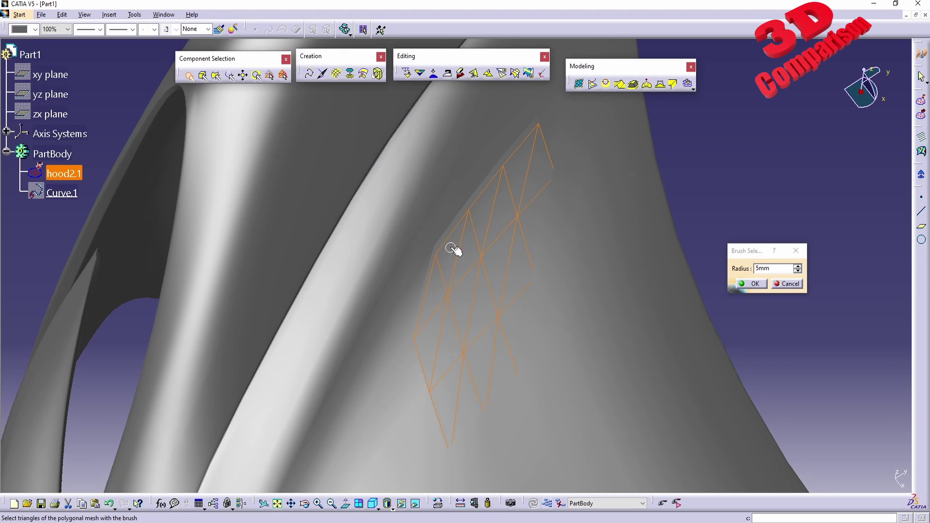
left_click(755, 284)
mouse_move(492, 288)
middle_mouse_down()
mouse_move(495, 267)
mouse_move(499, 384)
mouse_move(481, 197)
mouse_move(447, 363)
mouse_move(531, 386)
mouse_move(452, 307)
mouse_move(465, 207)
mouse_move(621, 269)
mouse_move(473, 307)
mouse_move(536, 403)
middle_mouse_up()
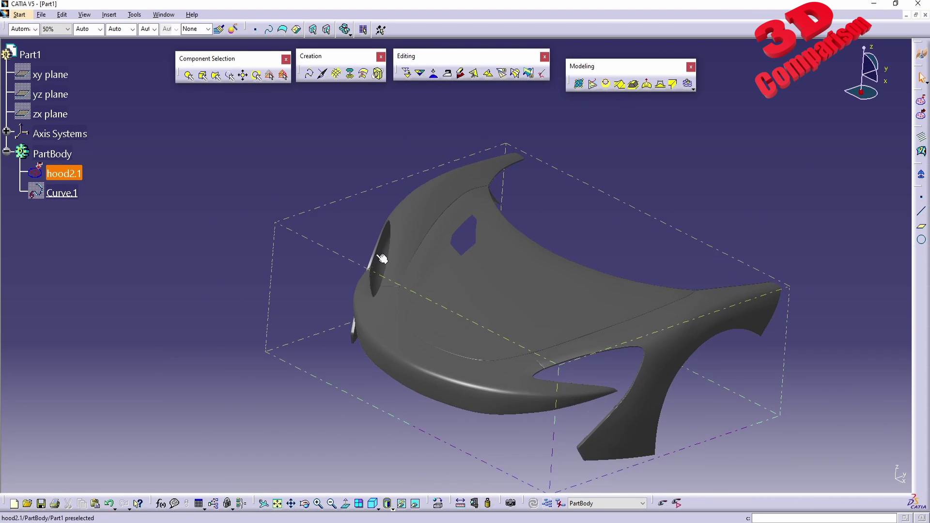
Switch to the Part Design workbench and start a dynamic section of the hood on the yz plane
middle_click_drag(377, 255, 451, 334)
left_click(19, 15)
mouse_move(35, 39)
left_click(213, 39)
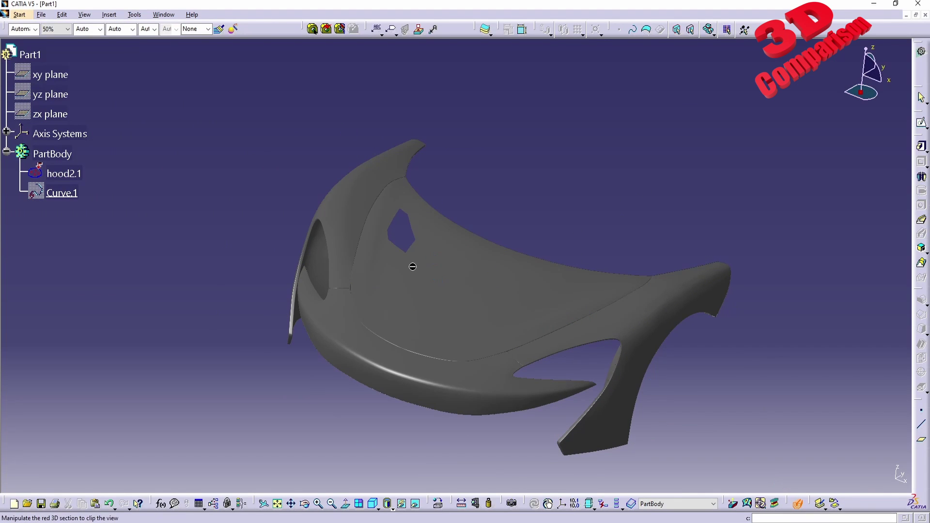
left_click(798, 504)
left_click(53, 93)
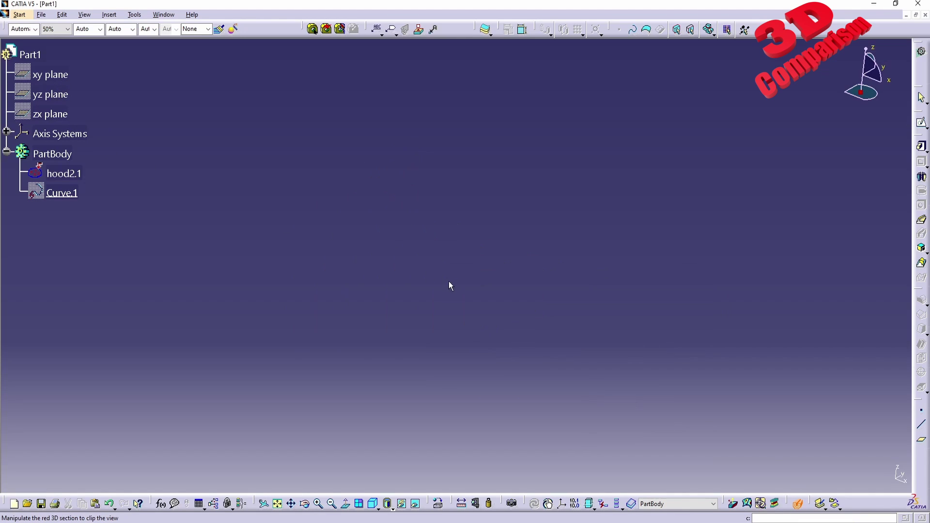
middle_click_drag(451, 286, 488, 443, "ctrl")
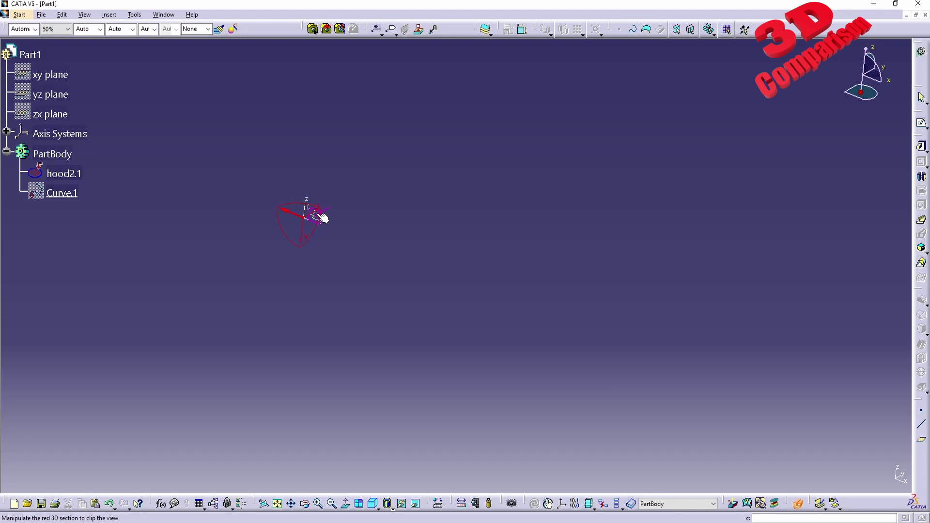
Align the dynamic section with the zx plane and slide it through the hood to examine the cut shell
left_click(54, 116)
middle_click_drag(372, 218, 269, 228)
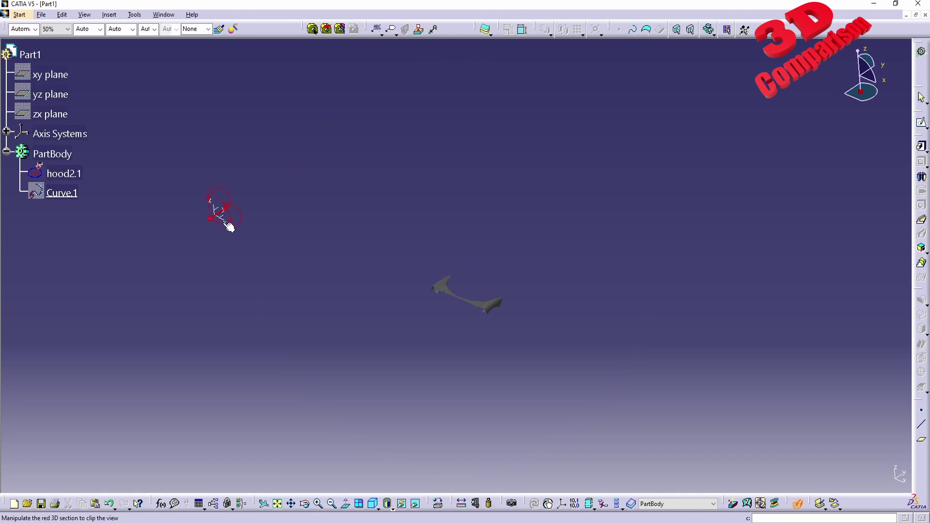
middle_click_drag(224, 256, 669, 278)
middle_click_drag(496, 241, 584, 272)
left_click_drag(534, 272, 805, 212)
left_click_drag(743, 361, 745, 285)
left_click_drag(726, 405, 736, 517)
middle_click_drag(812, 289, 678, 344)
left_click_drag(611, 288, 533, 307)
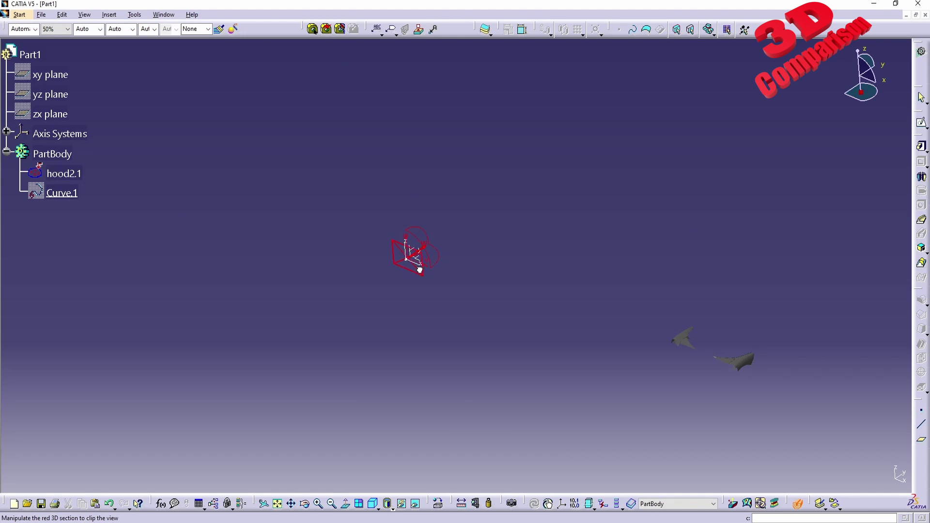
mouse_move(420, 270)
left_mouse_down()
mouse_move(426, 264)
mouse_move(416, 281)
left_mouse_up()
middle_click_drag(820, 413, 509, 285)
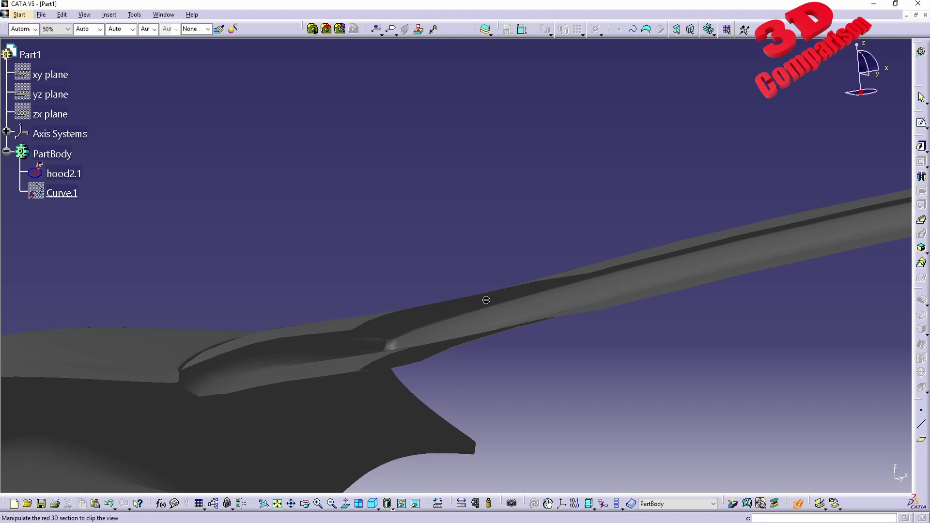
middle_click_drag(564, 333, 509, 344)
Reposition the section plane along the hood, examine the new cut, and exit the dynamic sectioning
middle_click_drag(139, 183, 266, 264)
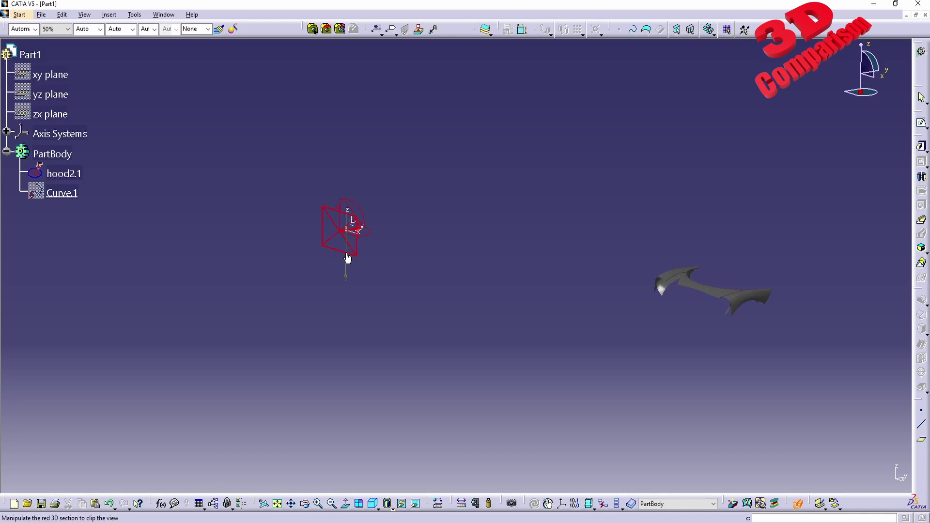
left_click_drag(347, 249, 331, 267)
middle_click_drag(591, 310, 417, 213)
middle_click_drag(503, 295, 495, 329)
key("Escape")
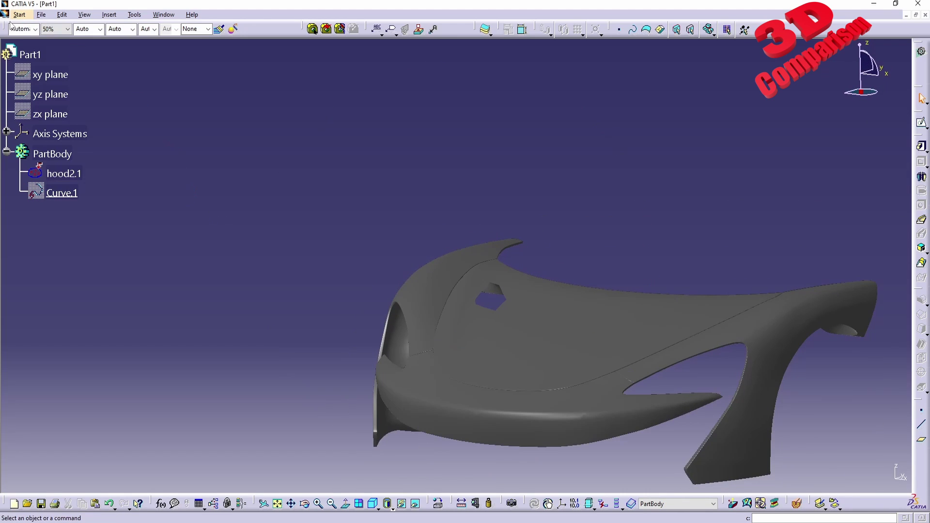
Switch to the mesh editing workbench and start Extract Curves on the hood, selecting the inner boundary of the rear-corner opening
left_click(19, 15)
mouse_move(39, 52)
left_click(193, 138)
middle_click_drag(644, 305, 536, 261)
middle_click_drag(476, 289, 556, 95)
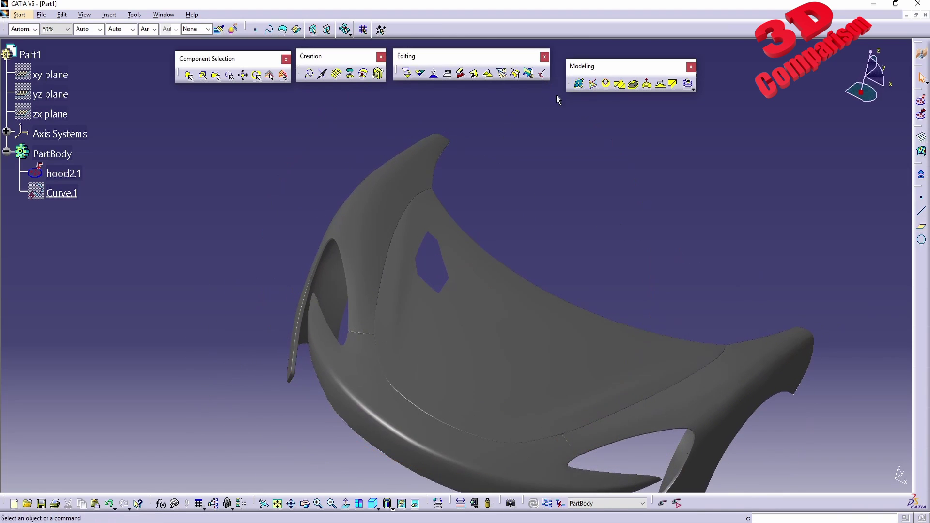
left_click(606, 84)
middle_click_drag(522, 309, 444, 151)
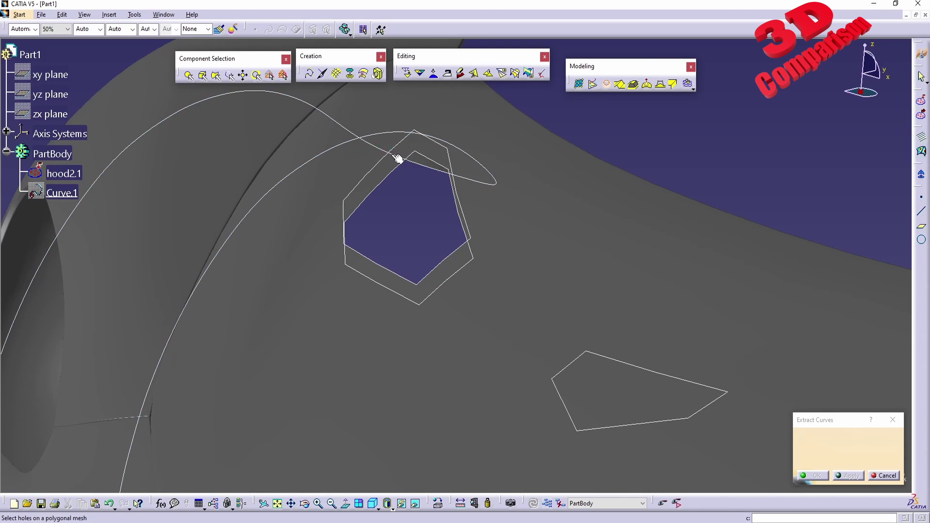
middle_click_drag(418, 245, 434, 333)
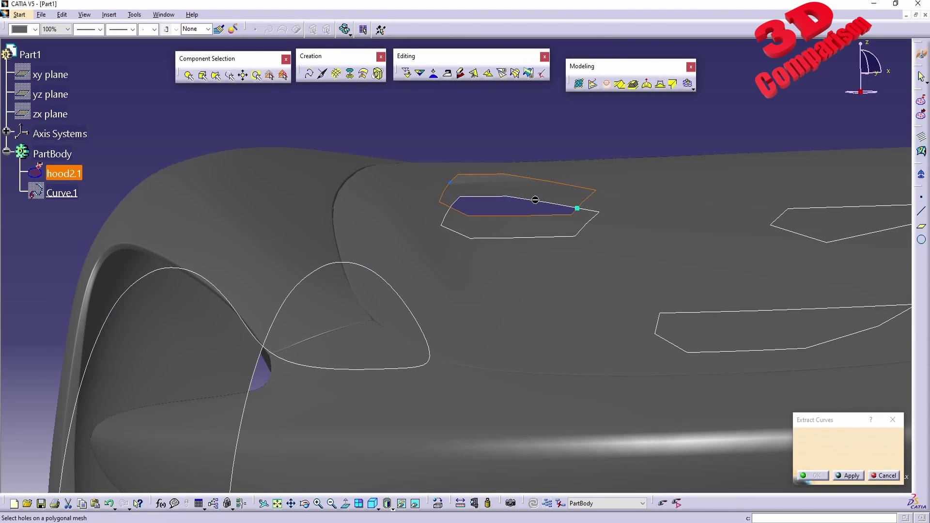
middle_click_drag(517, 180, 457, 311)
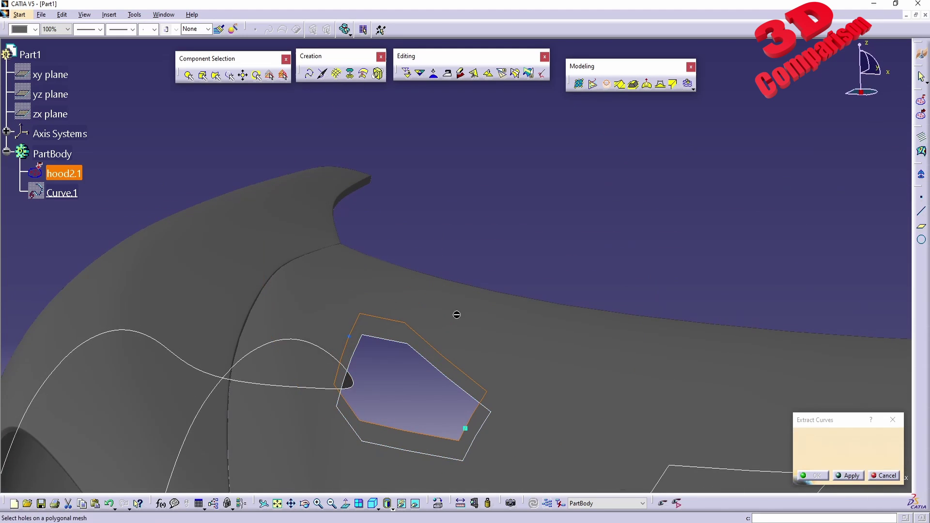
left_click(425, 347)
middle_click_drag(414, 347, 469, 361)
left_click_drag(820, 420, 809, 213)
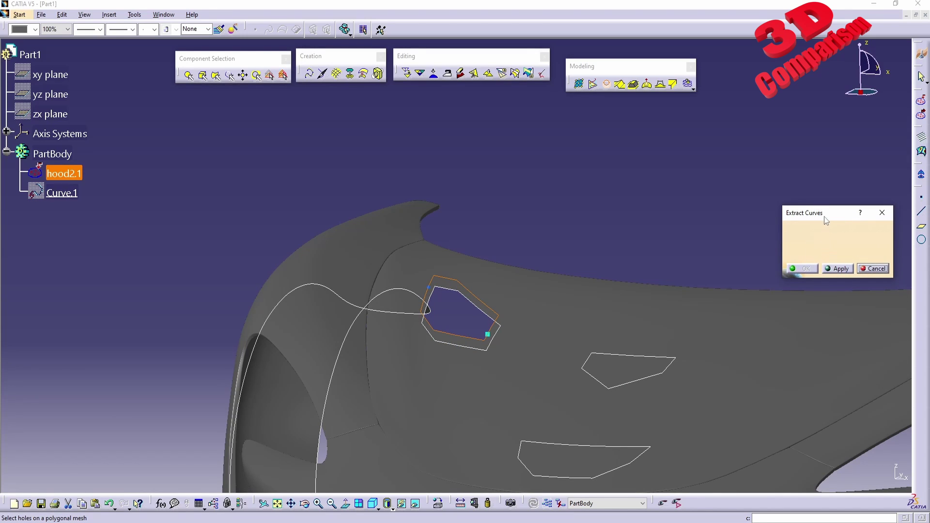
left_click_drag(827, 219, 827, 423)
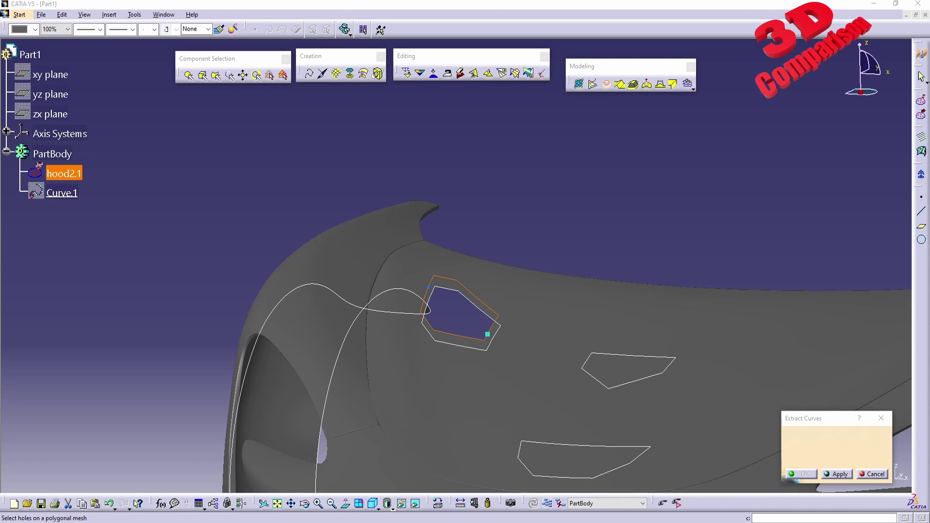
middle_click_drag(428, 224, 375, 187)
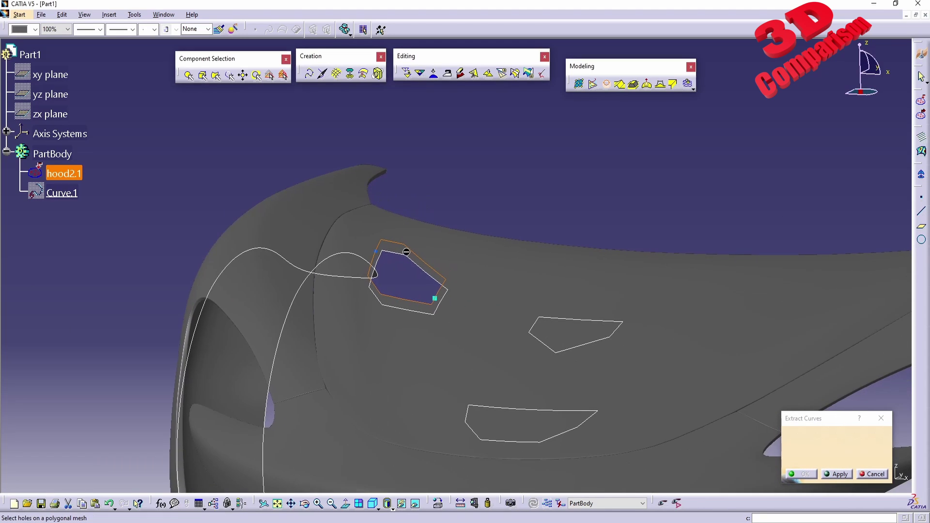
left_click(606, 84)
left_click(606, 84)
middle_click_drag(458, 329, 481, 308)
middle_click_drag(601, 305, 547, 214)
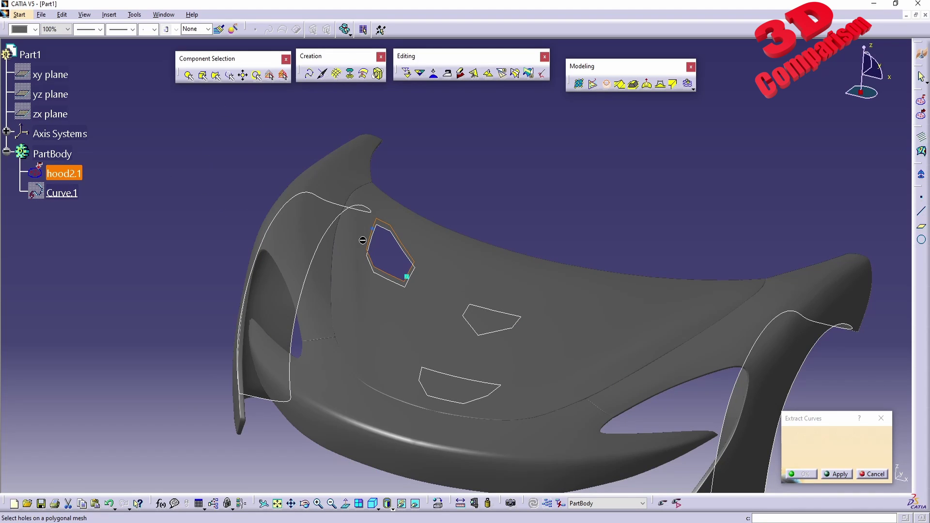
Switch to the Vase4.CATPart document and start Extract Curves, moving its tools palette clear of the vase
left_click(164, 14)
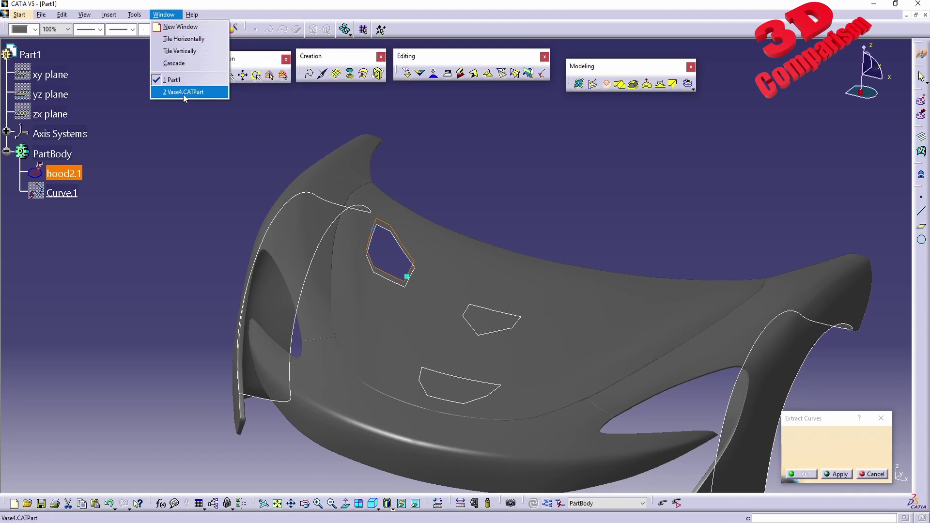
left_click(184, 93)
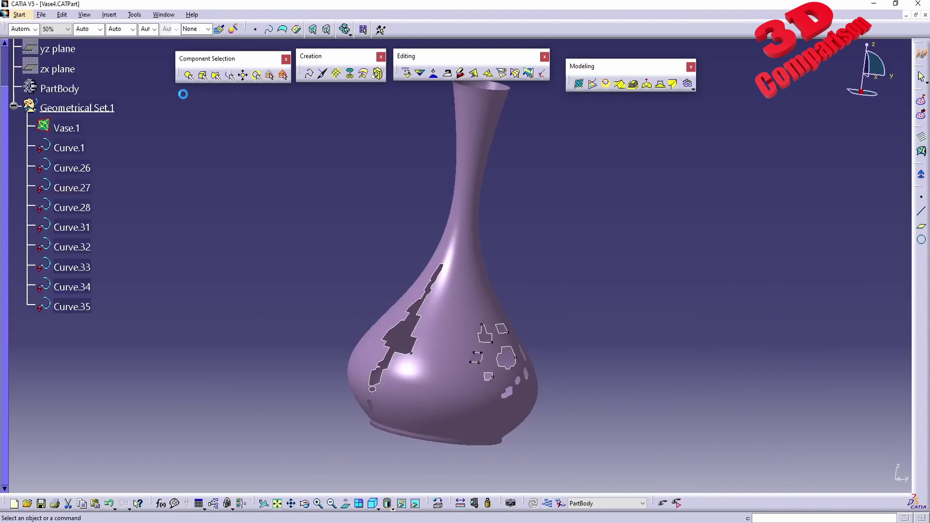
left_click(606, 85)
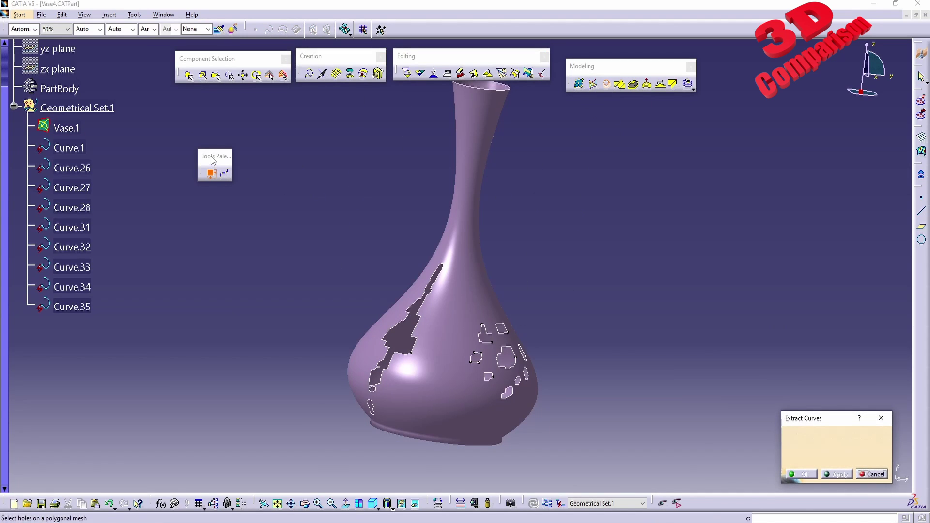
left_click_drag(214, 164, 261, 220)
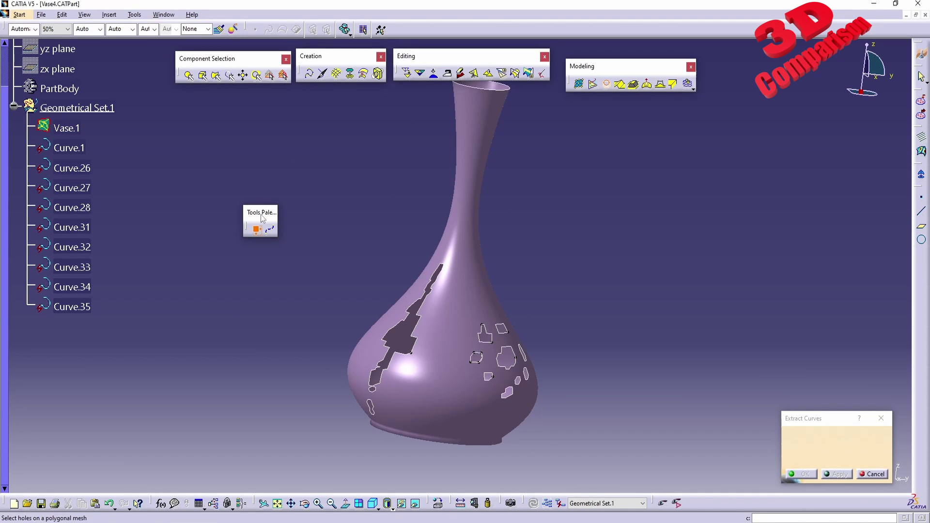
Hide the Tools toolbar and show it again
right_click(470, 31)
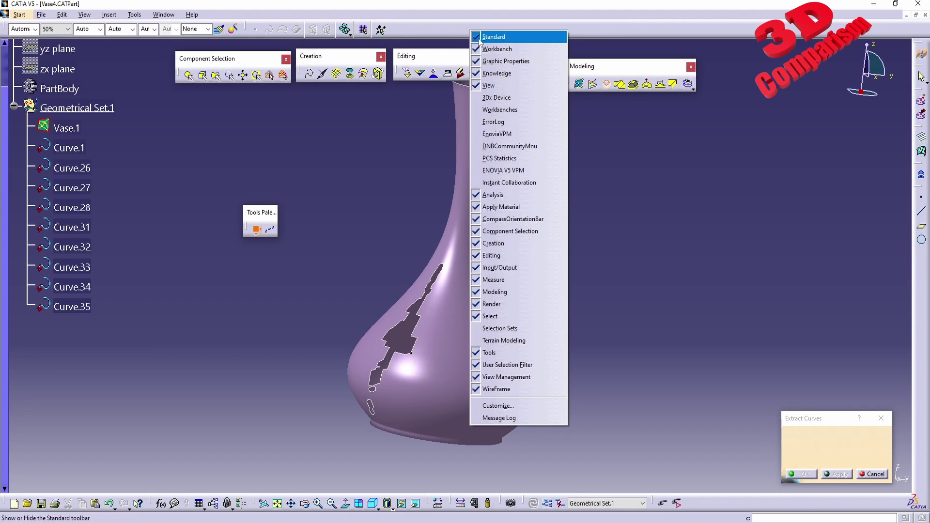
left_click(501, 357)
right_click(439, 31)
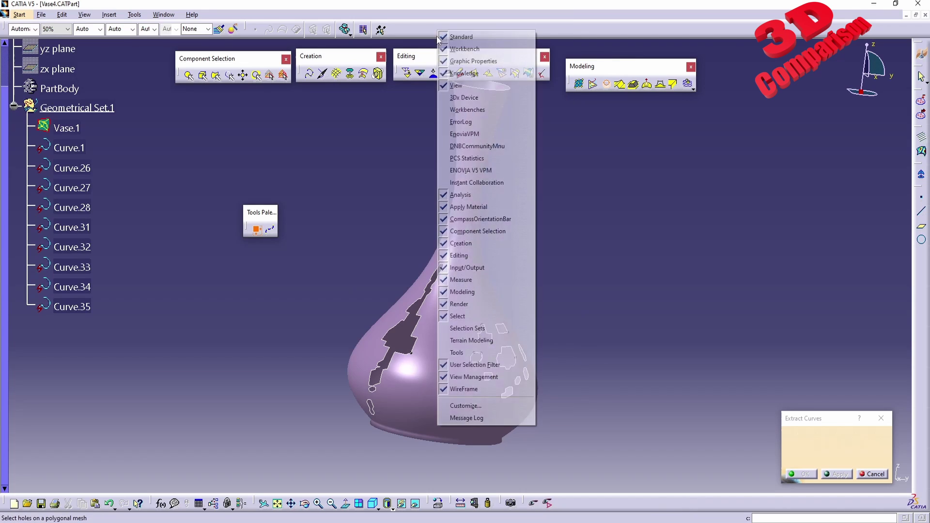
left_click(469, 353)
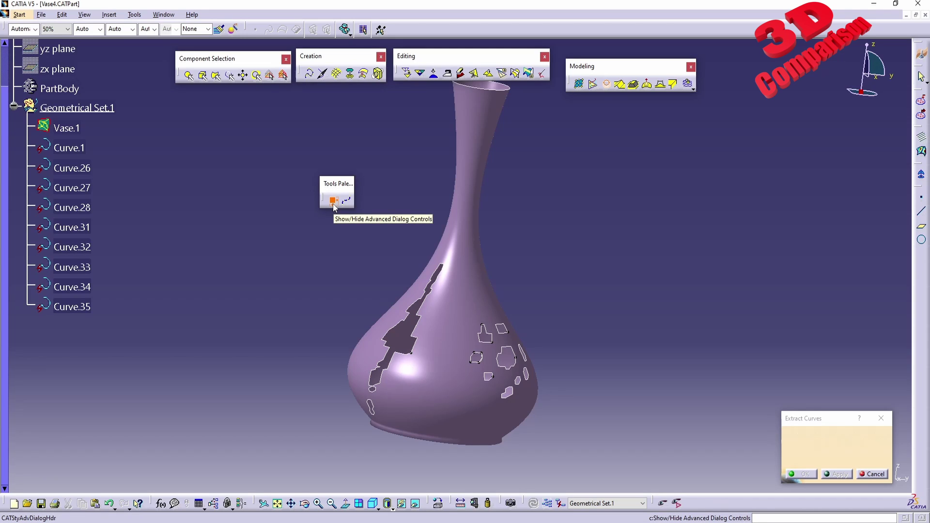
Show the fitting parameters of Extract Curves and extract the boundary of the long jagged hole in the vase without fitting
left_click(334, 204)
left_click_drag(815, 418, 780, 419)
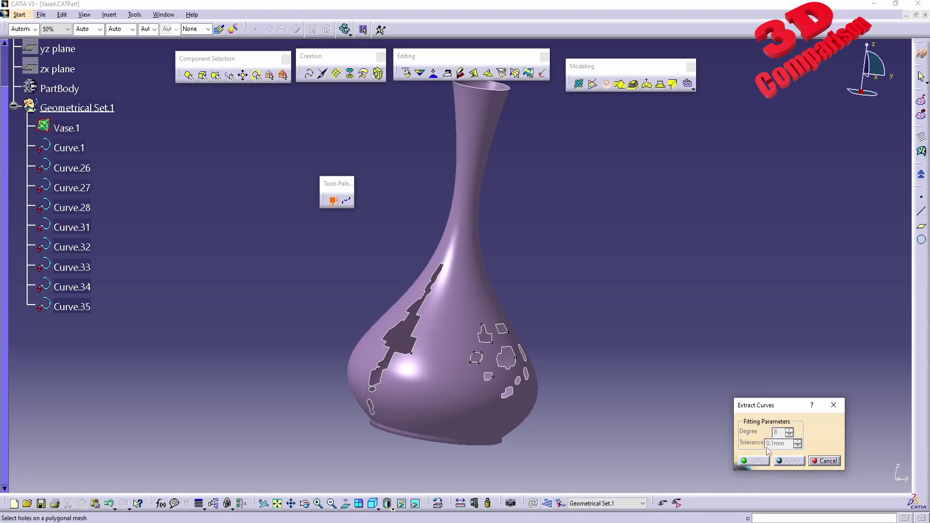
left_click(422, 318)
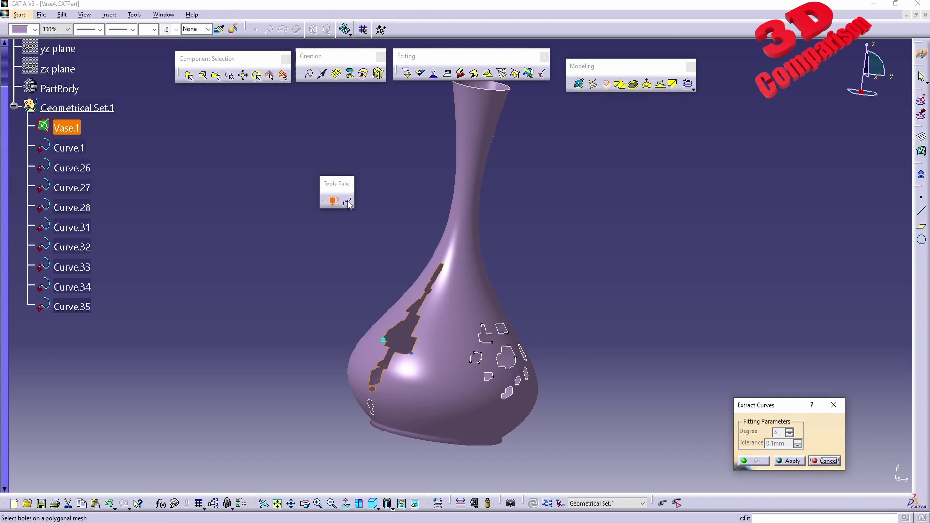
middle_click_drag(464, 315, 540, 231)
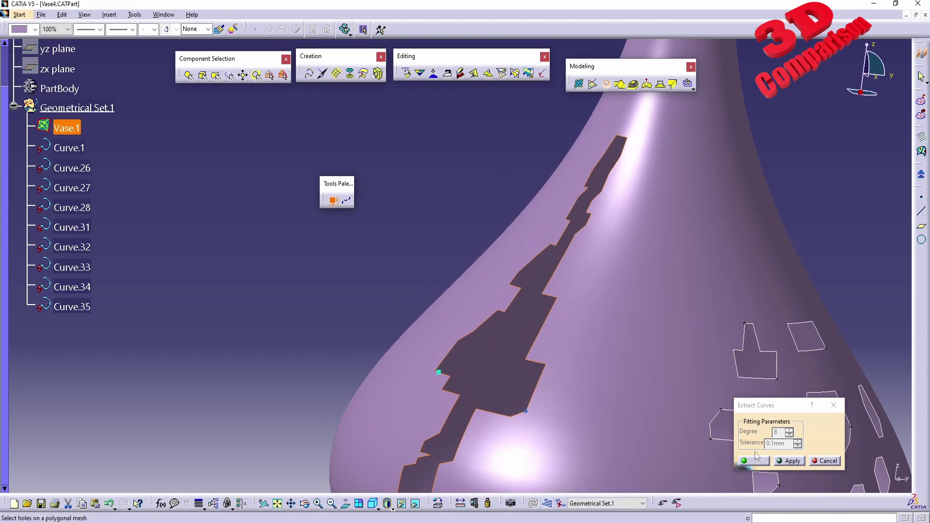
left_click(792, 461)
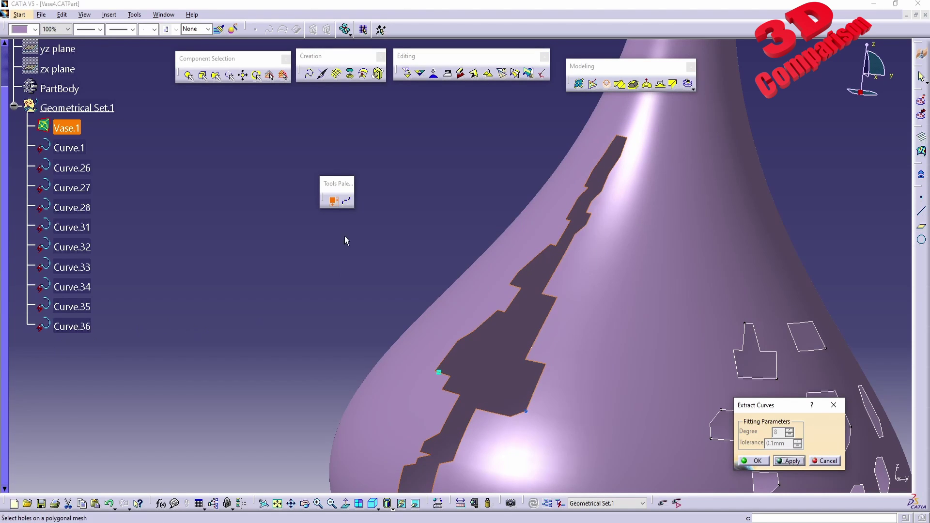
Enable curve fitting, set the degree to 2, and create the fitted boundary curve of the long jagged hole
left_click(347, 204)
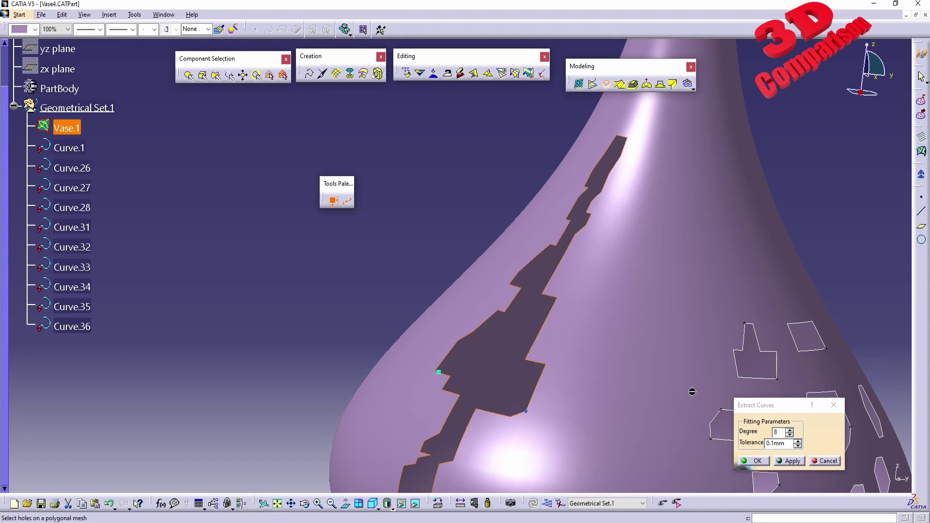
double_click(779, 433)
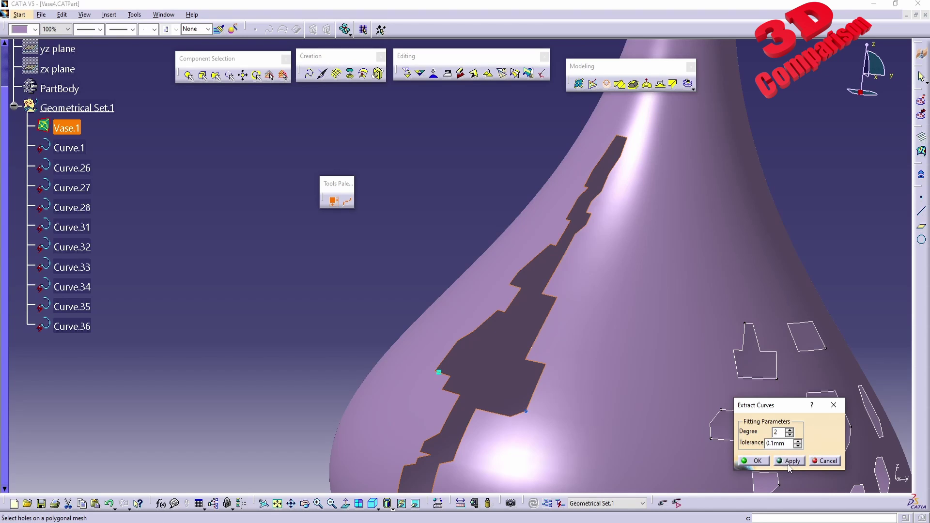
left_click(790, 462)
left_click(757, 461)
Hide the older extracted curves from Curve.1 through Curve.35
left_click(77, 309)
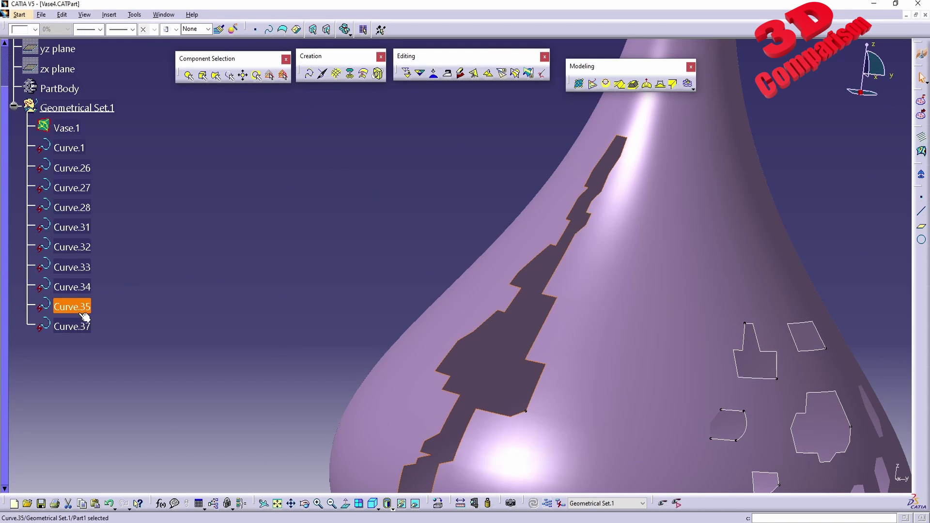
left_click(73, 148, "shift")
right_click(74, 148)
left_click(113, 184)
Show Curve.35 and hide it again
left_click(73, 306)
right_click(77, 305)
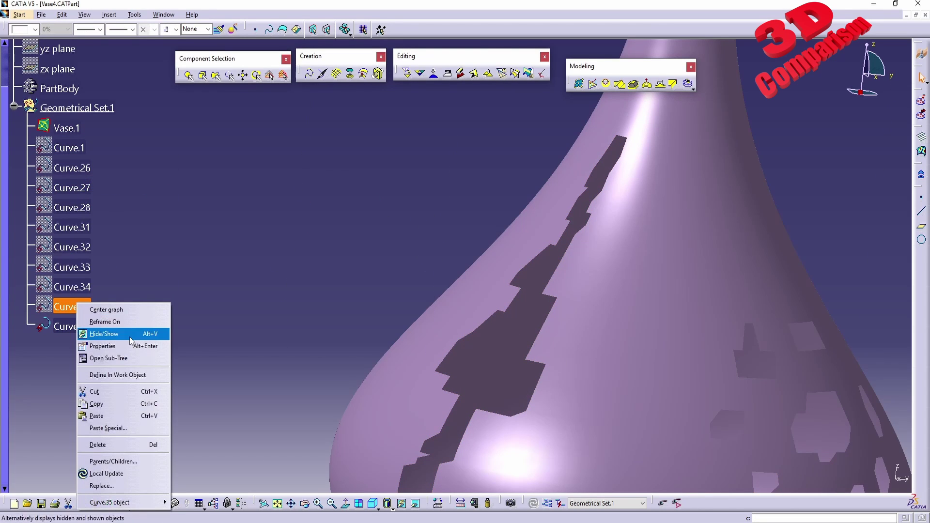
left_click(130, 339)
right_click(77, 307)
left_click(97, 335)
Examine the fitted curve along the long jagged hole's edge and look over the smaller holes in the vase
right_click(77, 328)
left_click(272, 327)
middle_click_drag(481, 284, 446, 271)
middle_click_drag(461, 353, 511, 258)
middle_click_drag(379, 379, 372, 273)
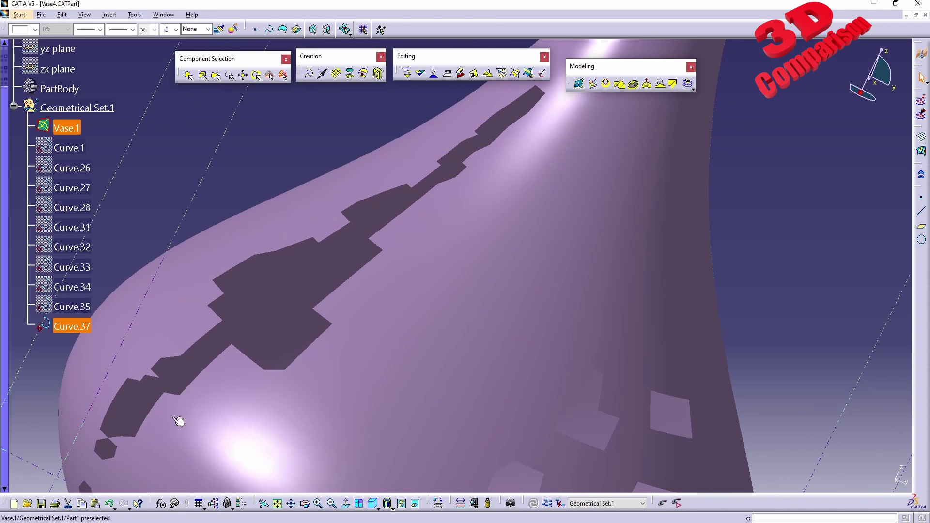
middle_click_drag(418, 241, 484, 266)
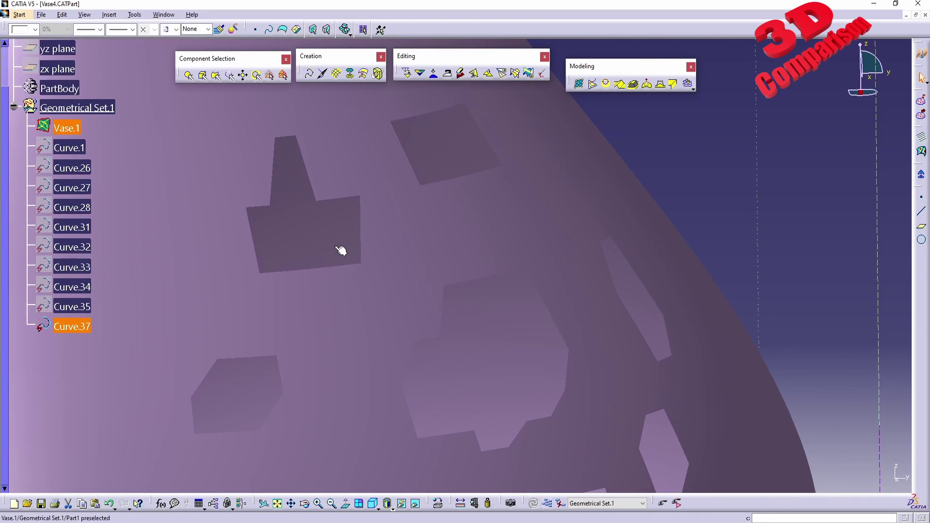
left_click(680, 134)
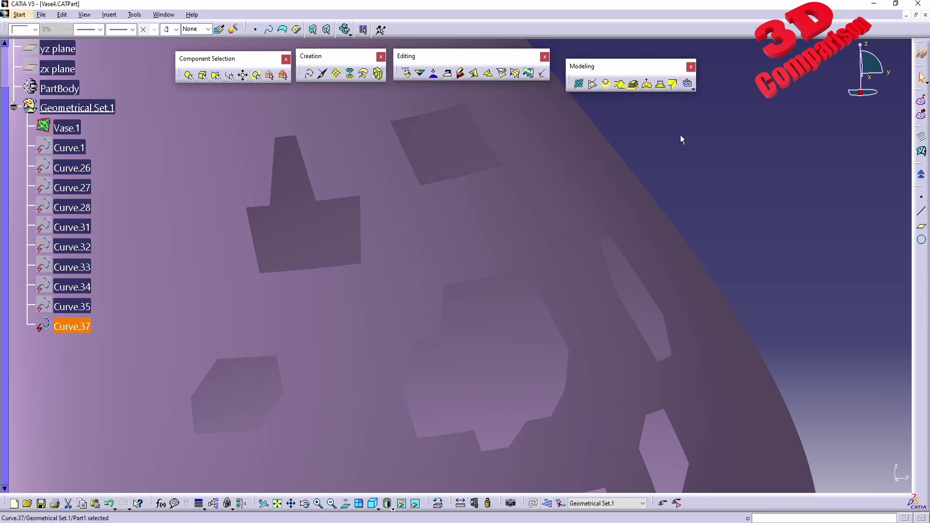
Extract the boundary of the small hexagonal hole in the vase as a curve with fitting turned off
left_click(606, 85)
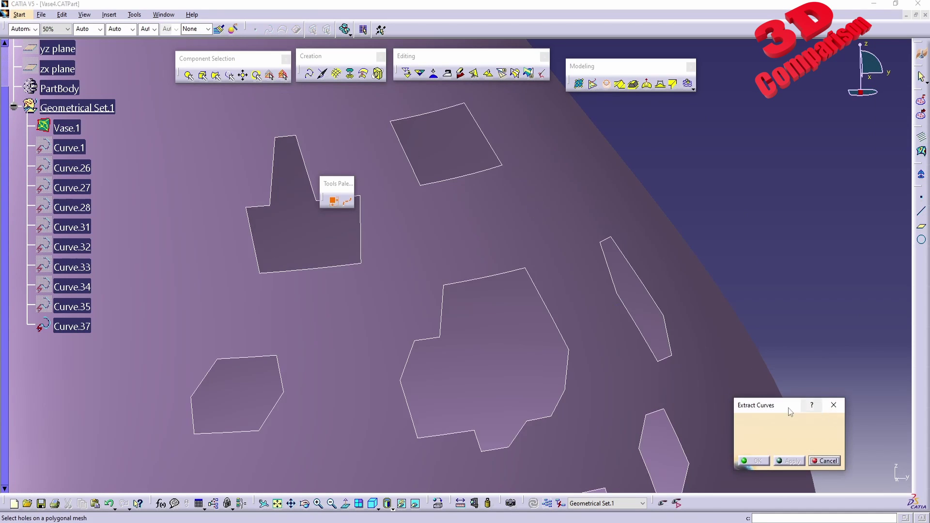
left_click(272, 358)
middle_click_drag(370, 349, 504, 324)
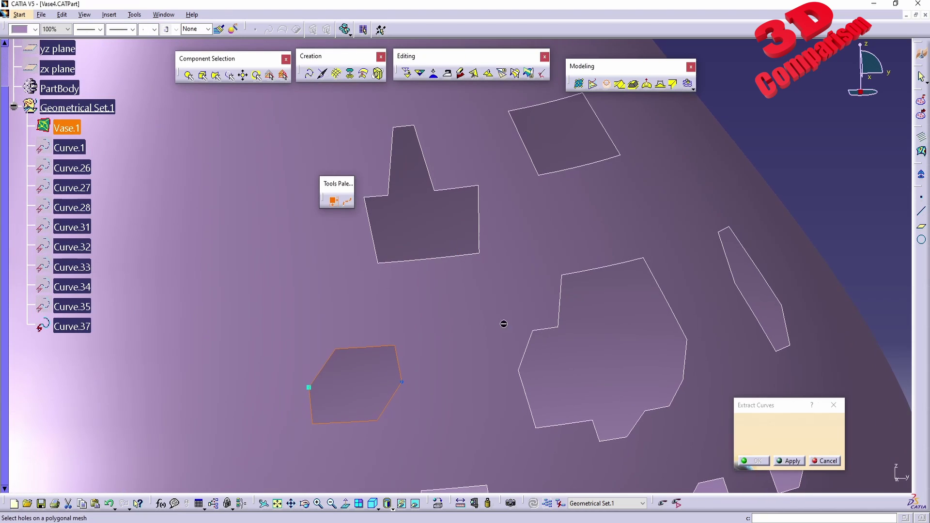
left_click(334, 202)
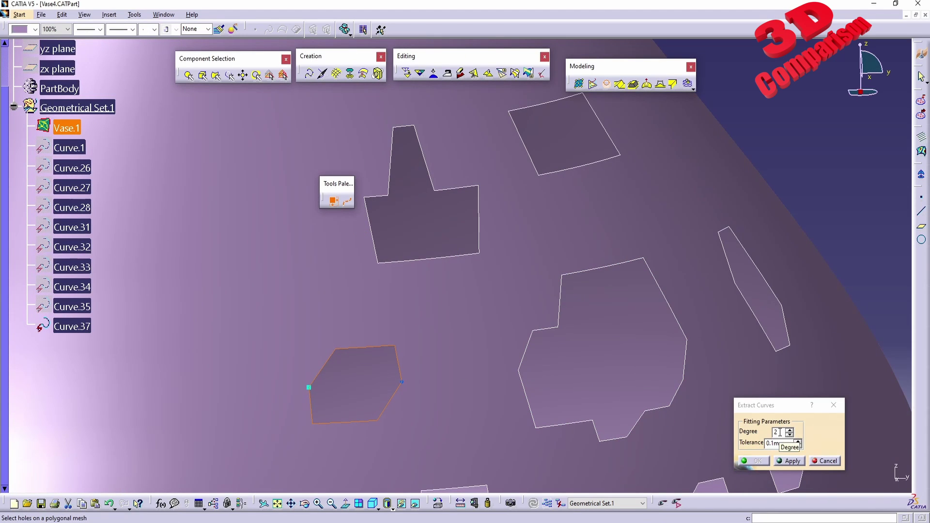
left_click(347, 202)
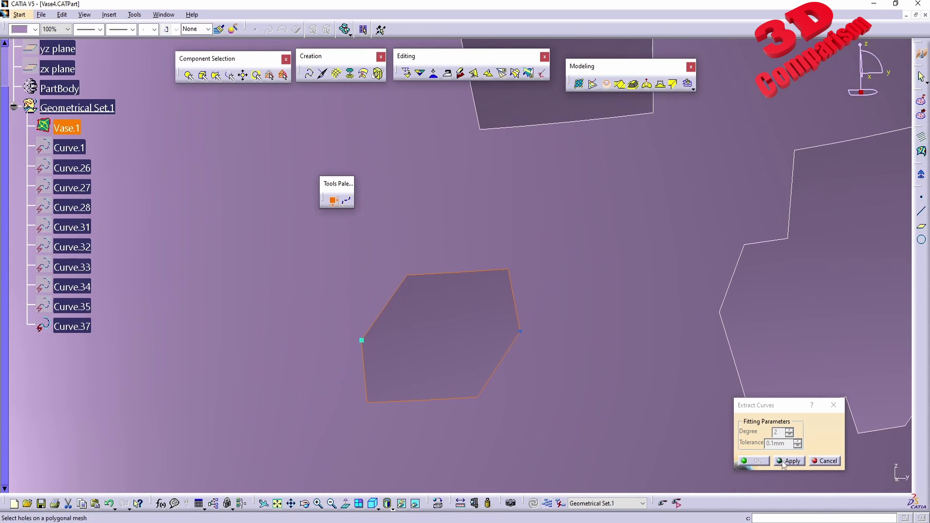
left_click(783, 462)
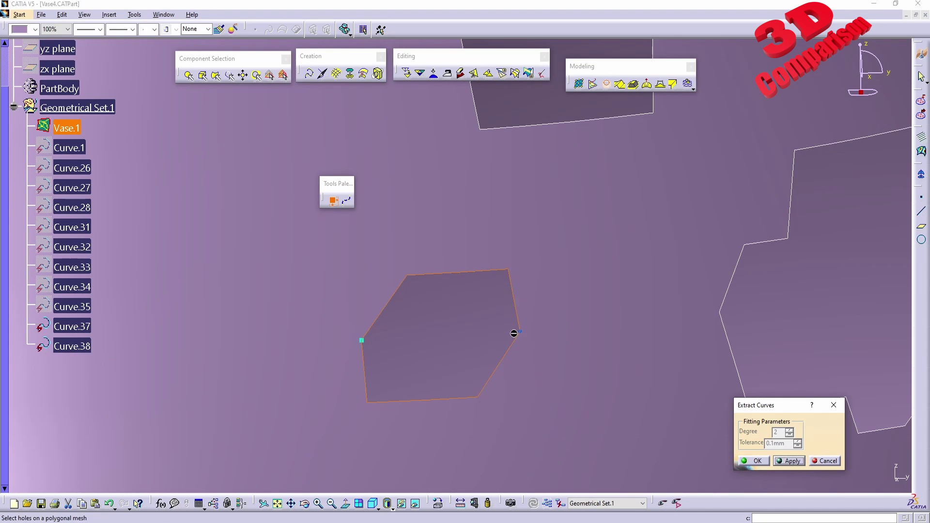
Add a split point at the hexagonal hole's upper-left corner, extract the boundary as two separate curves, and highlight Curve.39 to check its extent
left_click(363, 344)
left_click(363, 344)
left_click(360, 343)
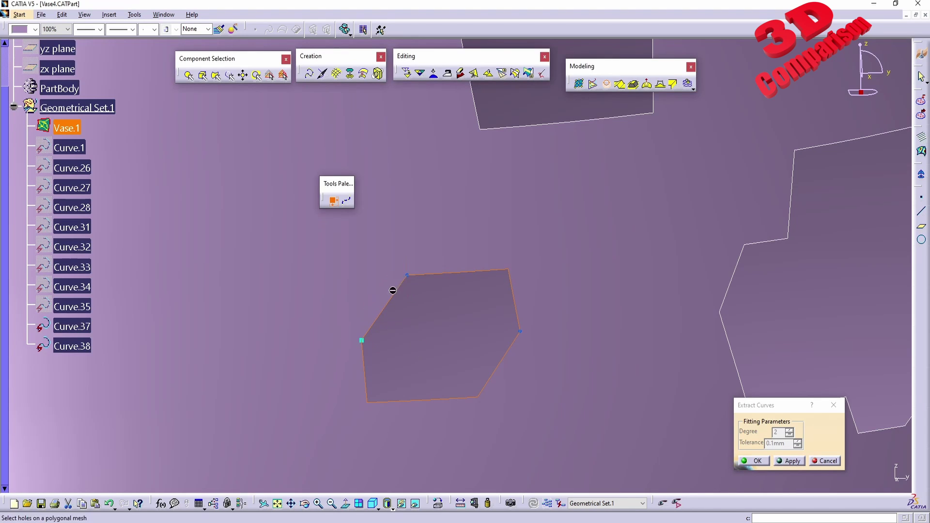
left_click(788, 461)
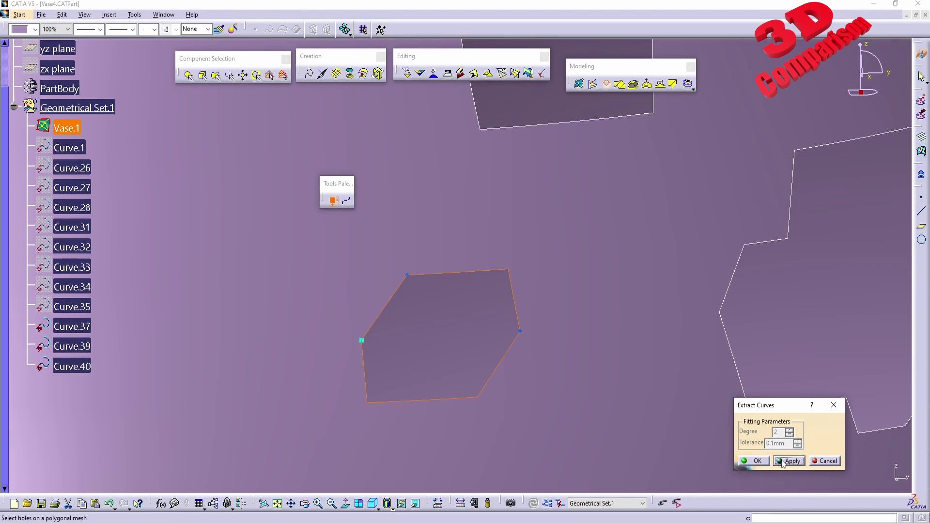
left_click(755, 461)
left_click(83, 347, "ctrl")
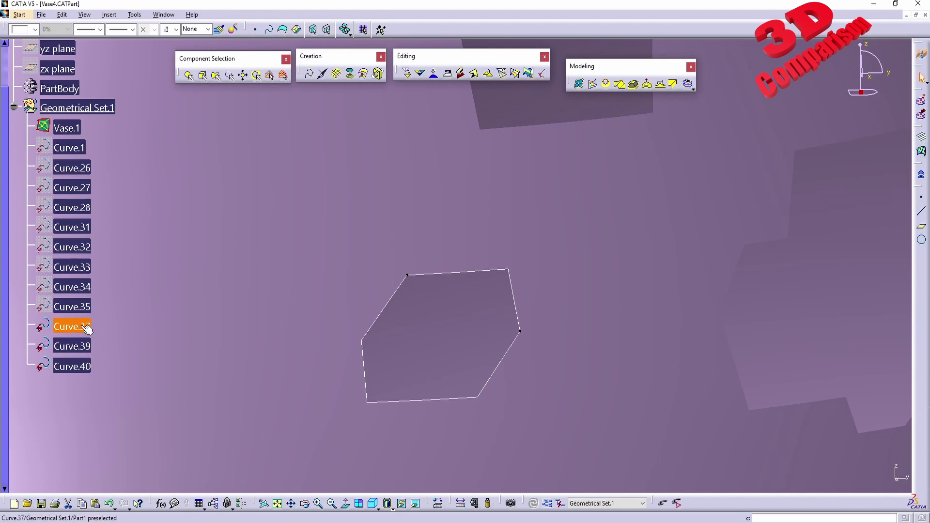
left_click(88, 347)
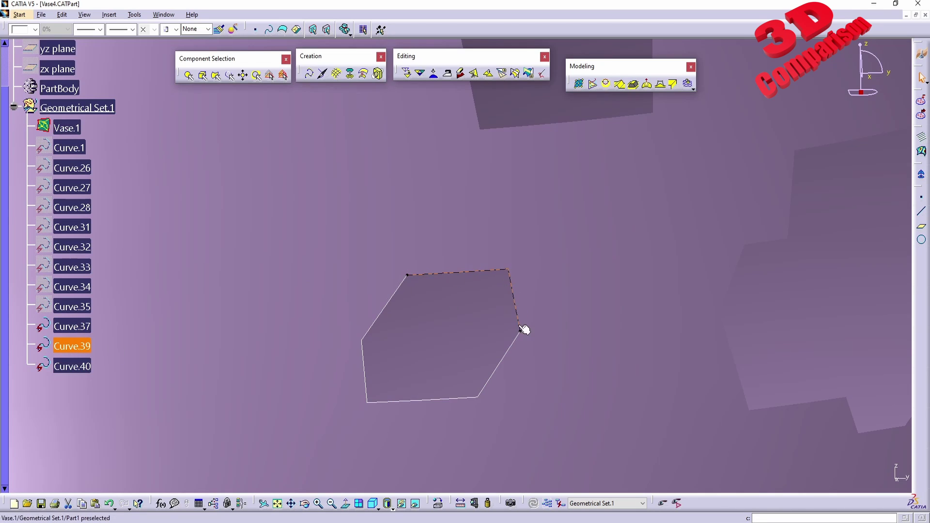
Hide Curve.37 and highlight Curve.39 and Curve.40 to check which part of the hexagonal hole's boundary each one covers
left_click(86, 367, "ctrl")
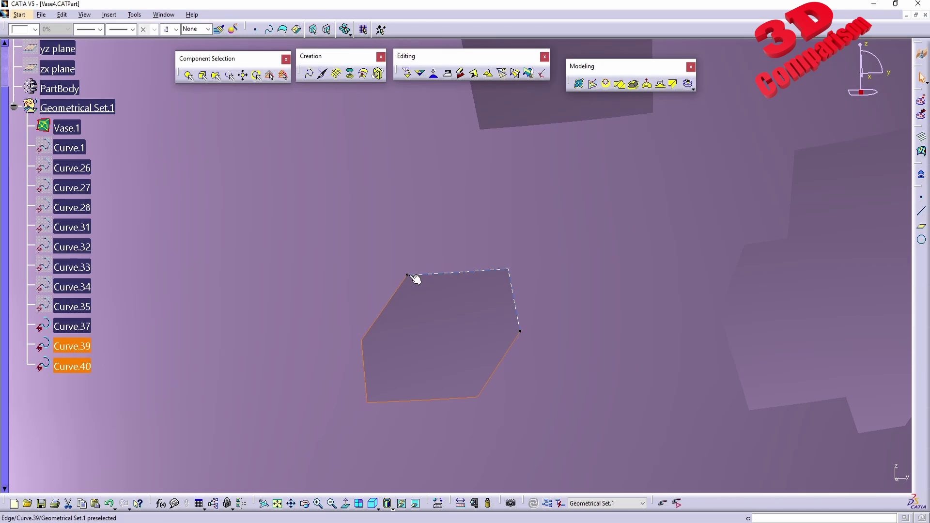
right_click(80, 326)
key("Escape")
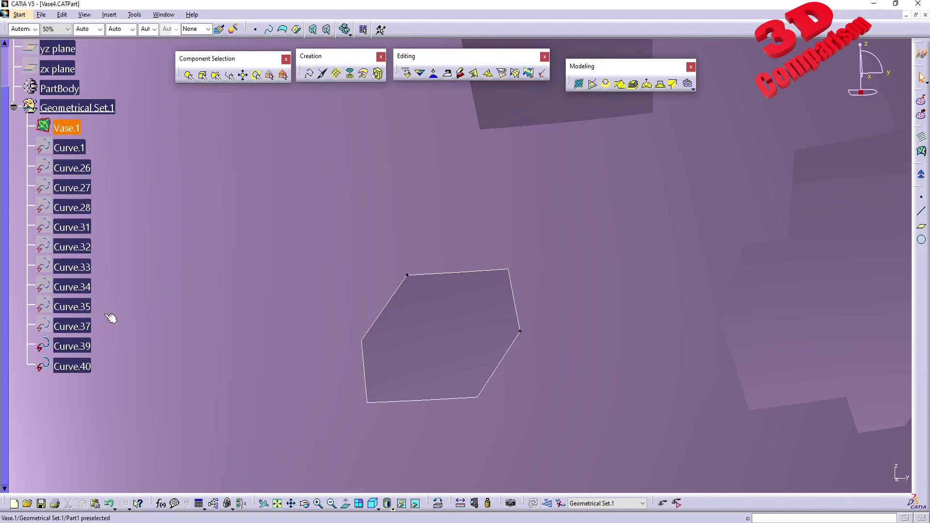
left_click(72, 346)
left_click(85, 367, "ctrl")
left_click(82, 366)
Select the stepped hole above the hexagon for curve extraction, add a split point at its left corner and remove the lower-right split point
middle_click_drag(484, 243, 454, 320)
left_click(607, 84)
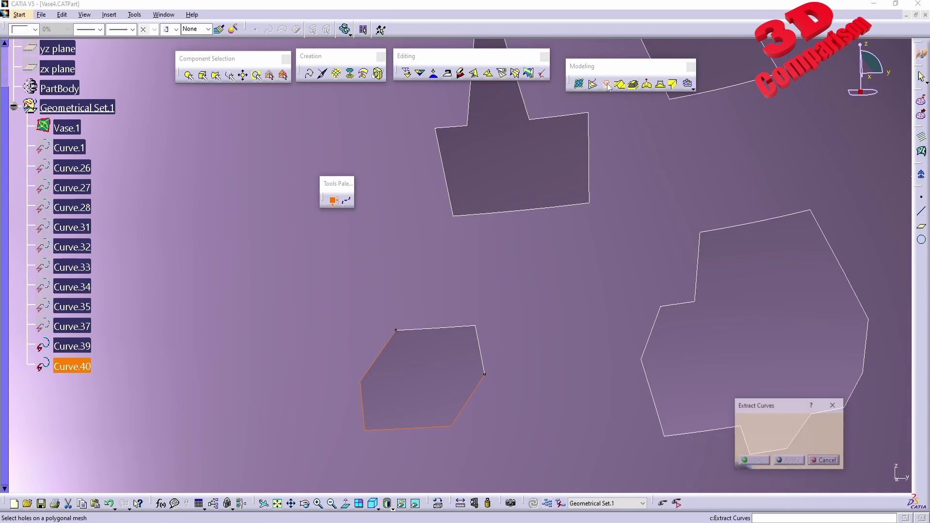
left_click(483, 213)
middle_click_drag(531, 158, 489, 258)
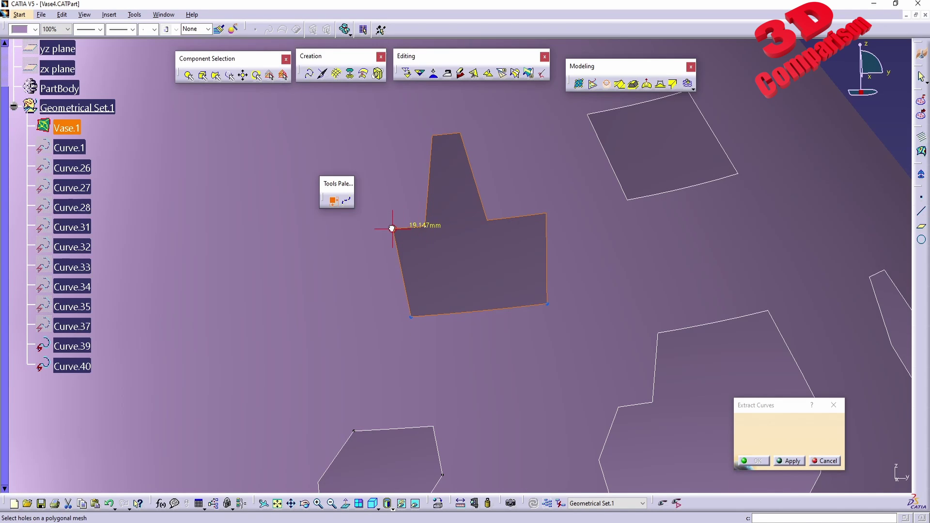
right_click(548, 306)
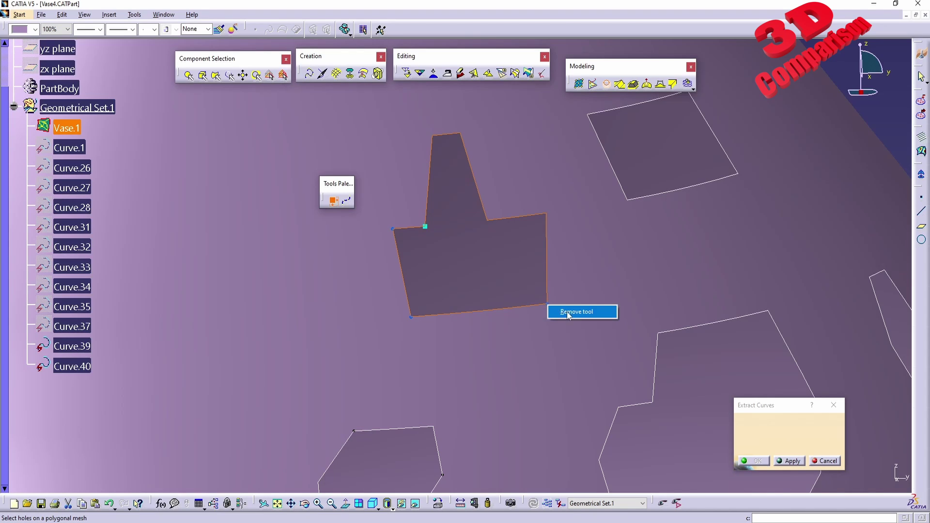
left_click(557, 311)
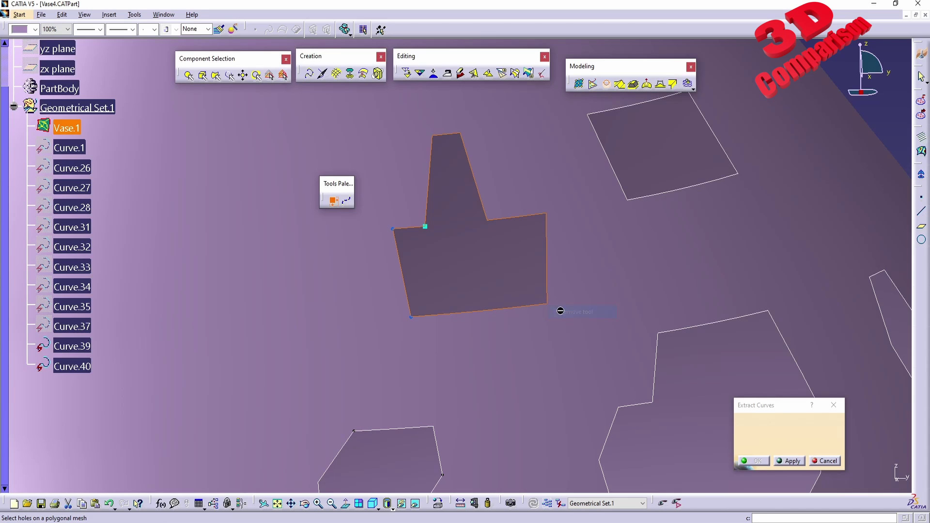
Move the start point to the upper-left corner of the hole's narrow neck and extract the boundary as three separate curves
left_click(425, 226)
left_click(790, 460)
left_click(754, 461)
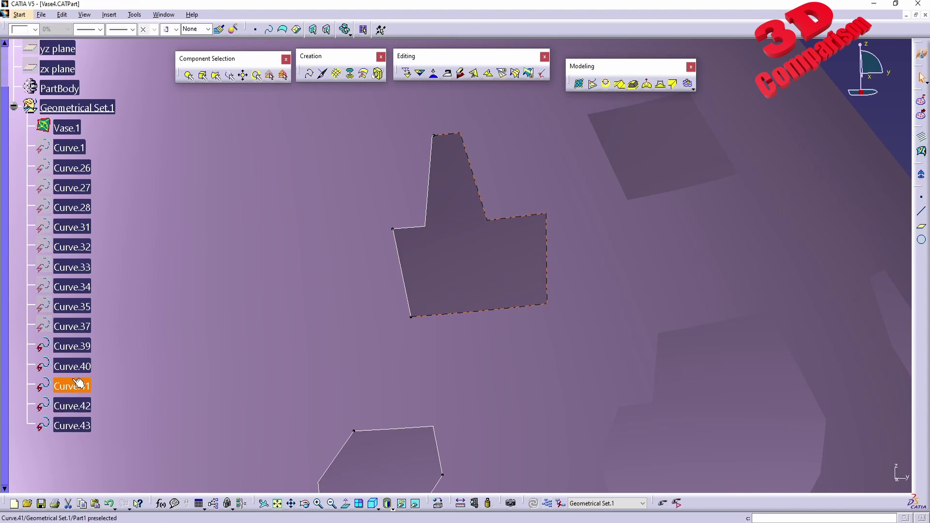
Highlight Curve.43 to check its extent on the stepped hole, and view the extracted curves on the whole vase
left_click(72, 425)
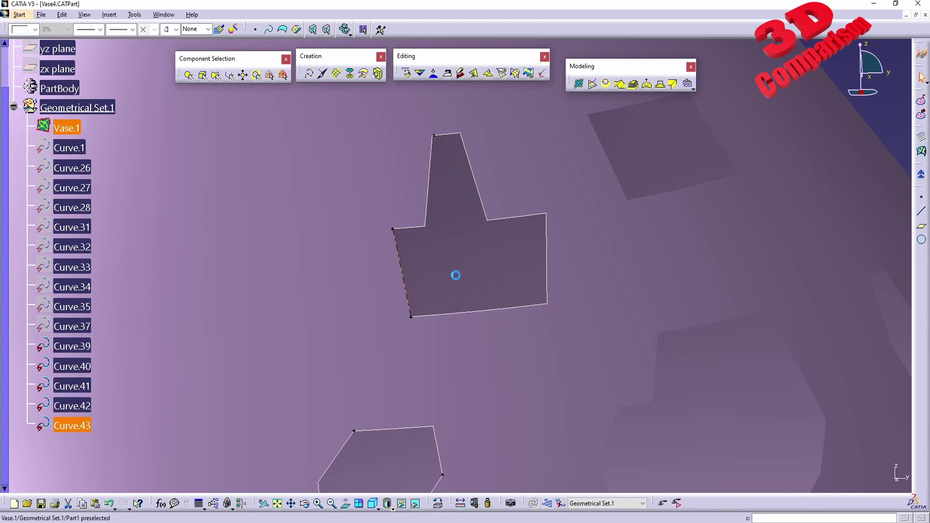
middle_click_drag(456, 246, 446, 350, "ctrl")
left_click(683, 266)
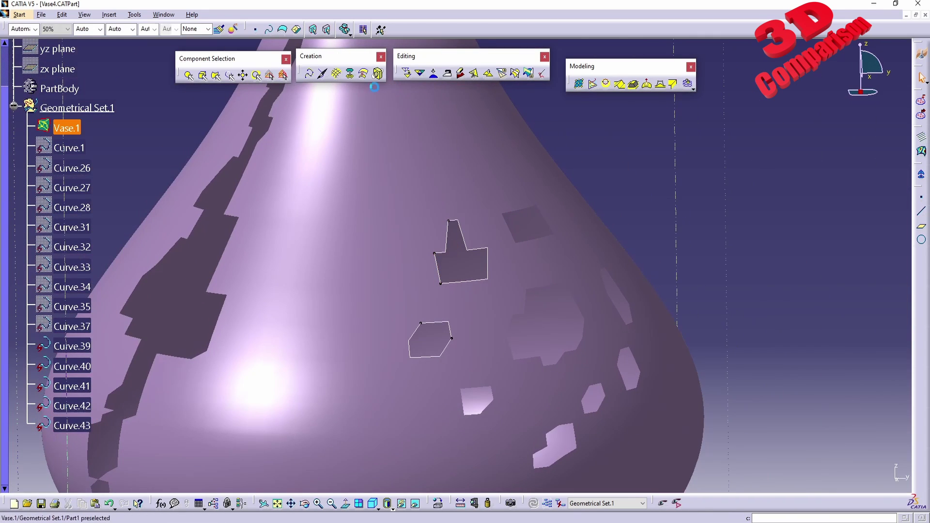
Switch to the hood part Part1 and select the pentagonal boundary in the middle of the hood for curve extraction
left_click(164, 15)
left_click(177, 92)
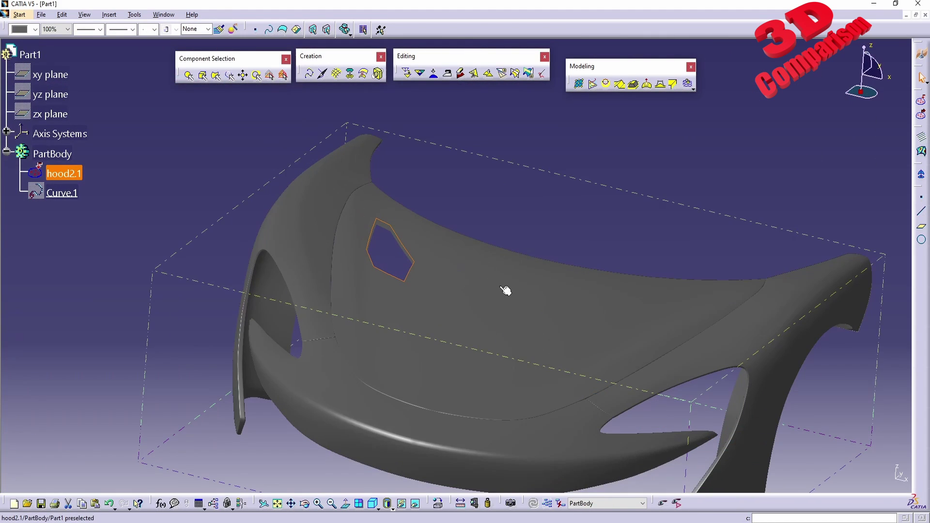
left_click(500, 287)
middle_click_drag(512, 318, 511, 289)
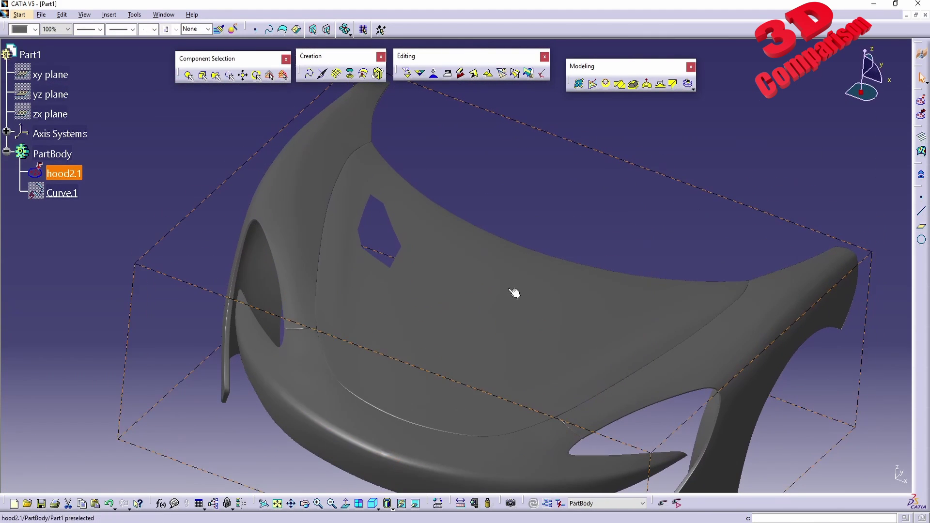
left_click(606, 84)
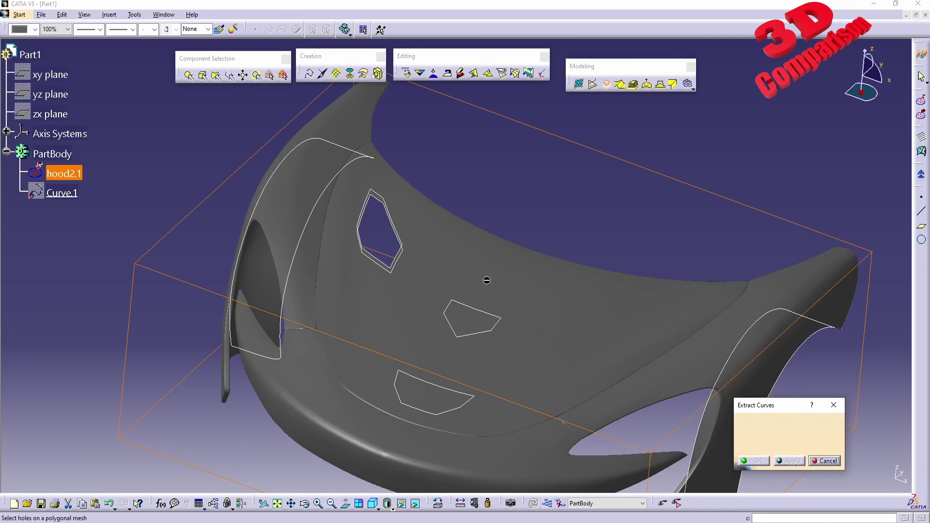
left_click(461, 303)
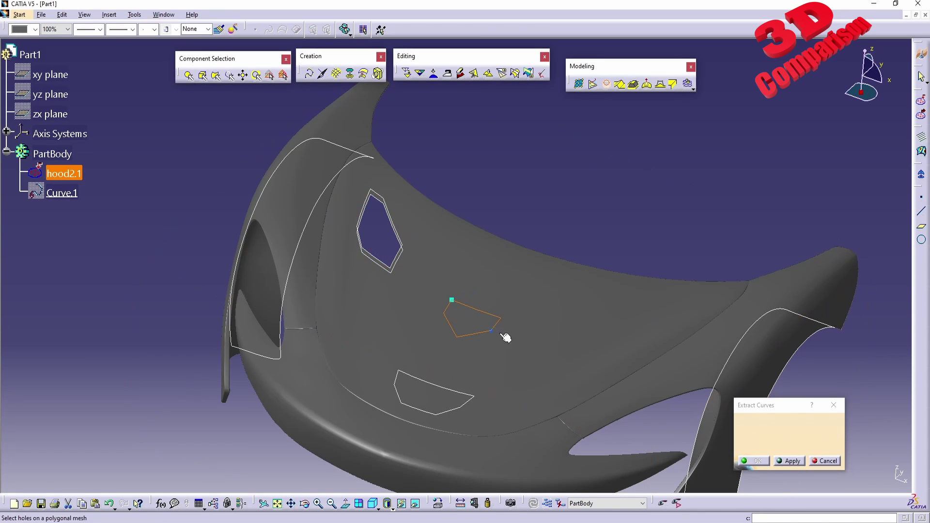
middle_click_drag(457, 326, 432, 299)
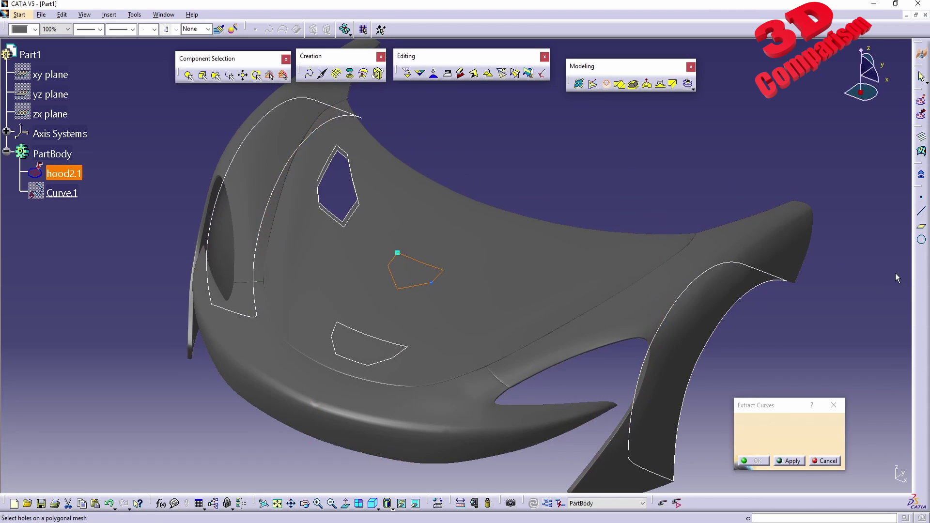
right_click(921, 277)
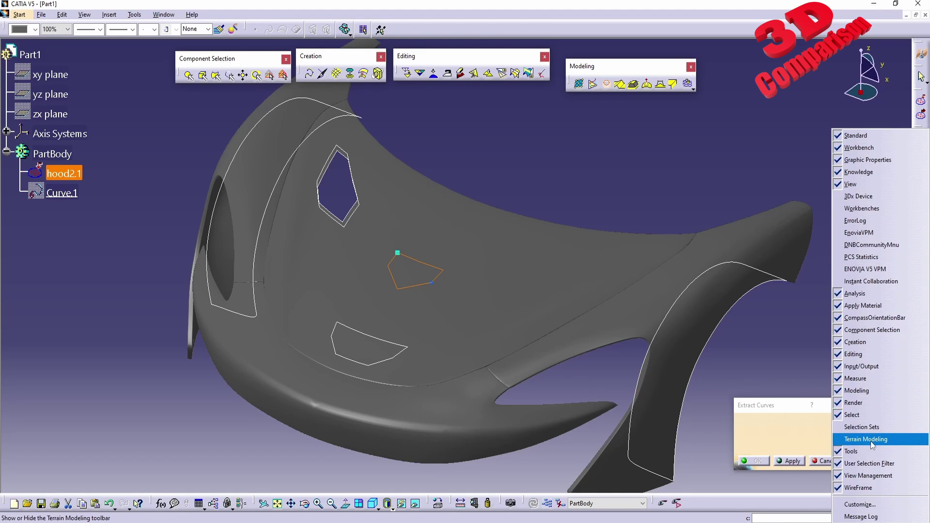
left_click(144, 192)
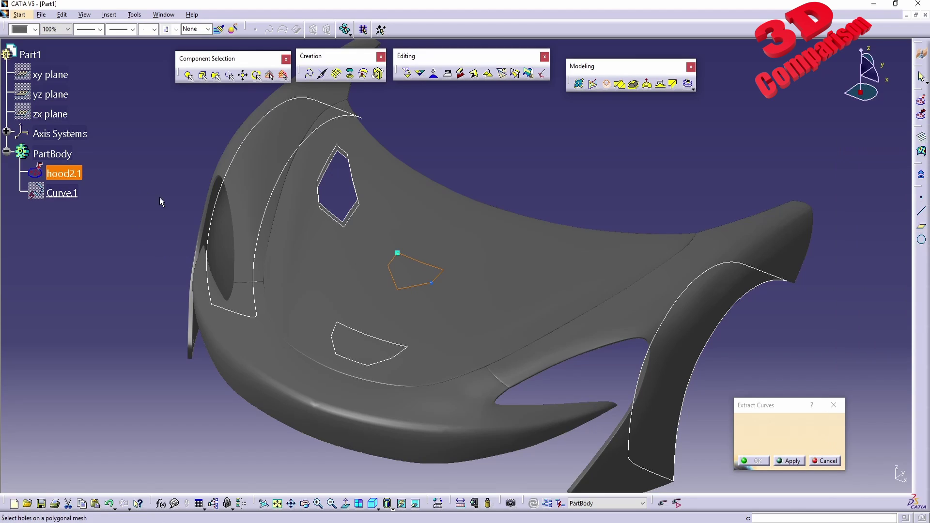
Add a split point at the right corner of the hood's pentagonal boundary and extract it as two separate curves
middle_click_drag(380, 340, 437, 275)
left_click_drag(415, 225, 488, 250)
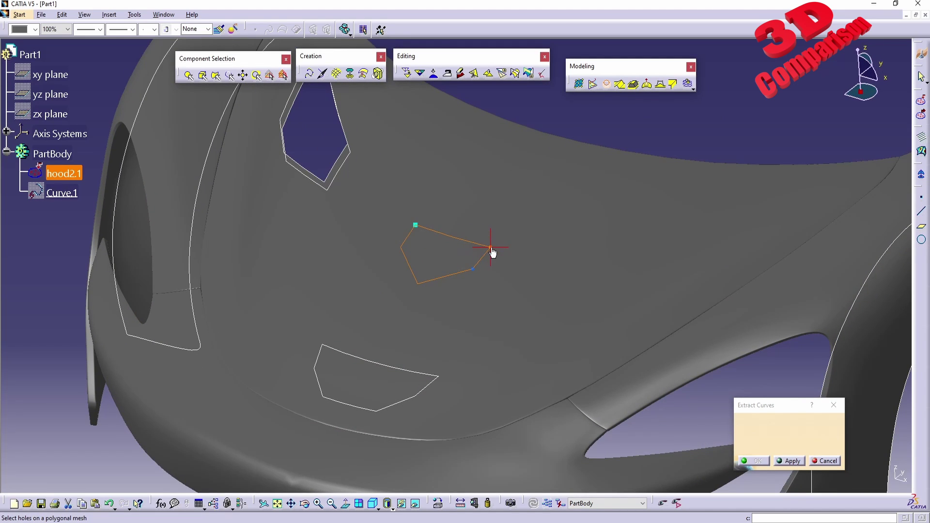
left_click(491, 248)
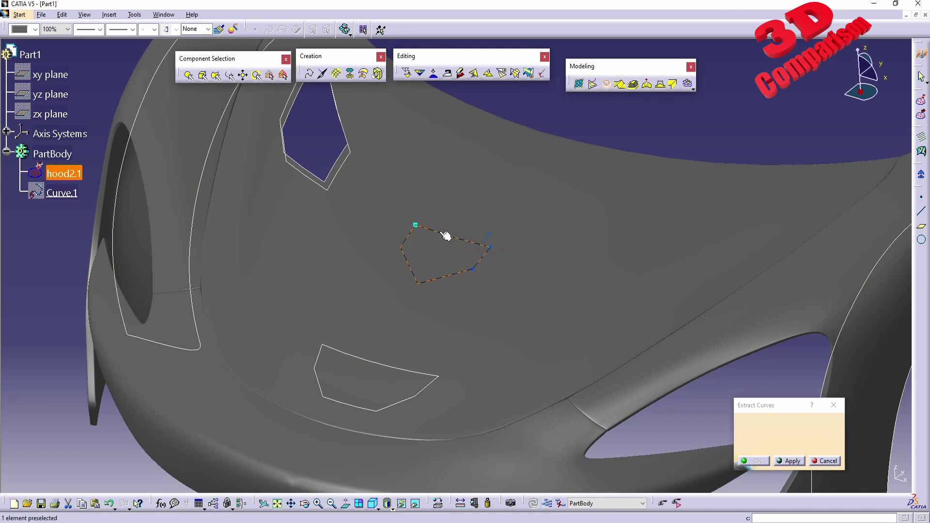
left_click(792, 464)
middle_click_drag(482, 261, 533, 248)
left_click(753, 459)
Highlight Curve.2 and Curve.3 in turn to check their extents, and view the split boundary on the whole hood
left_click(65, 215)
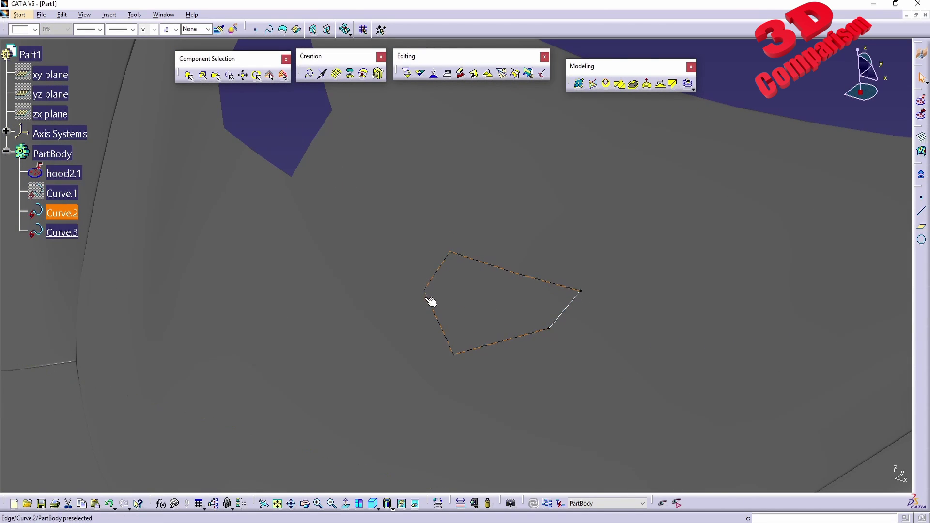
left_click(67, 245)
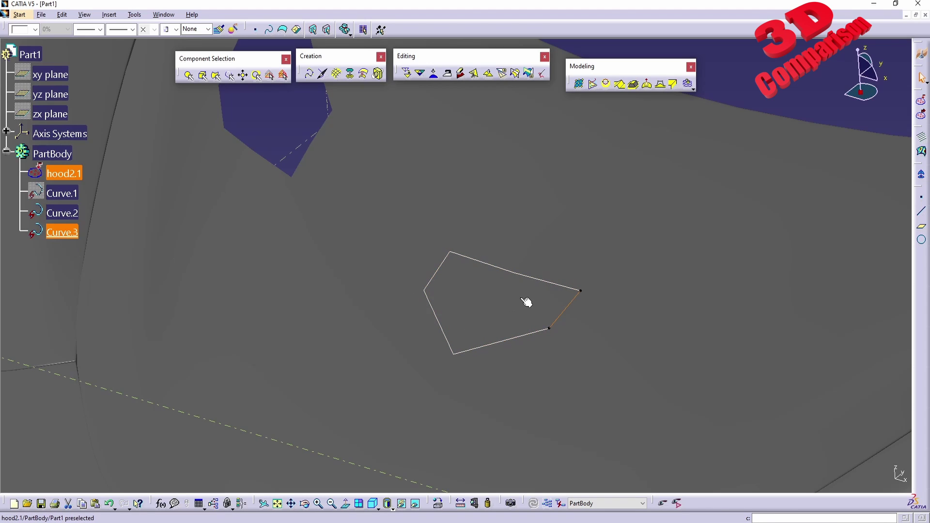
middle_click_drag(566, 329, 471, 372)
left_click(616, 111)
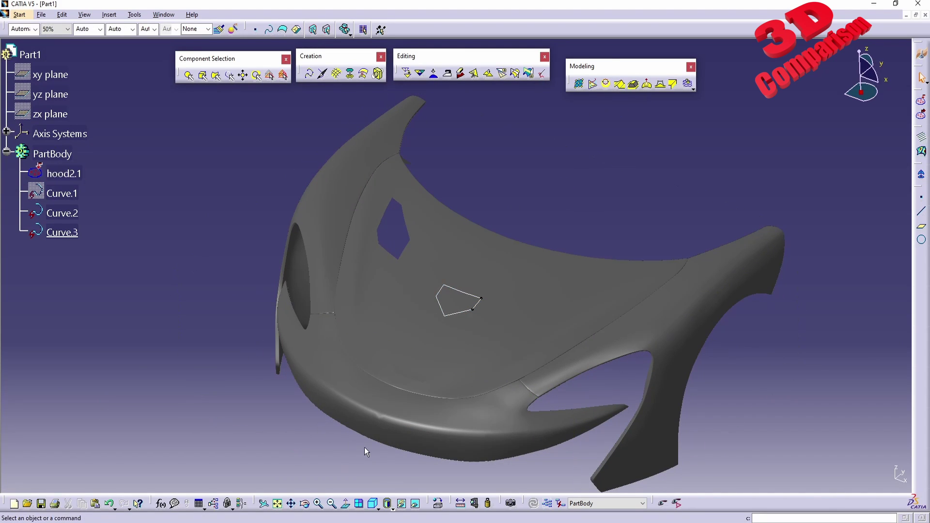
left_click_drag(406, 491, 12, 303)
left_click_drag(473, 47, 3, 246)
left_click_drag(554, 489, 918, 283)
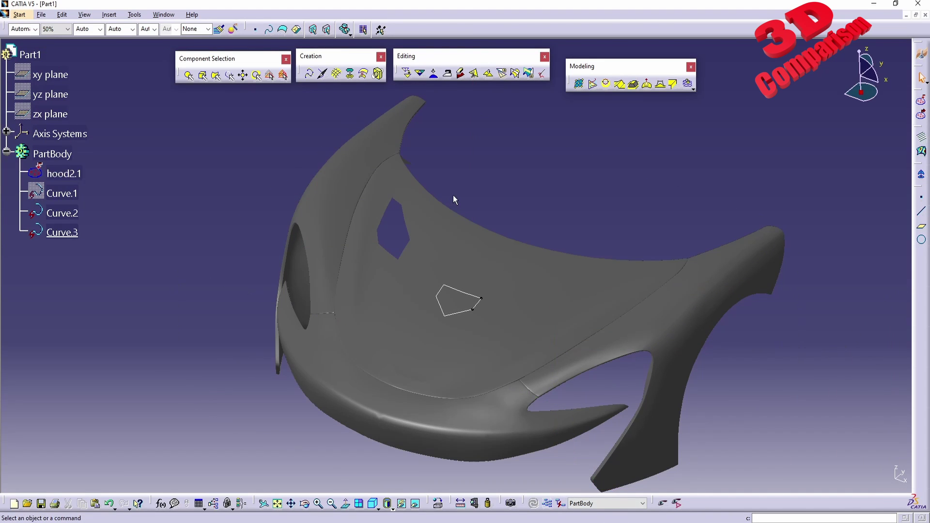